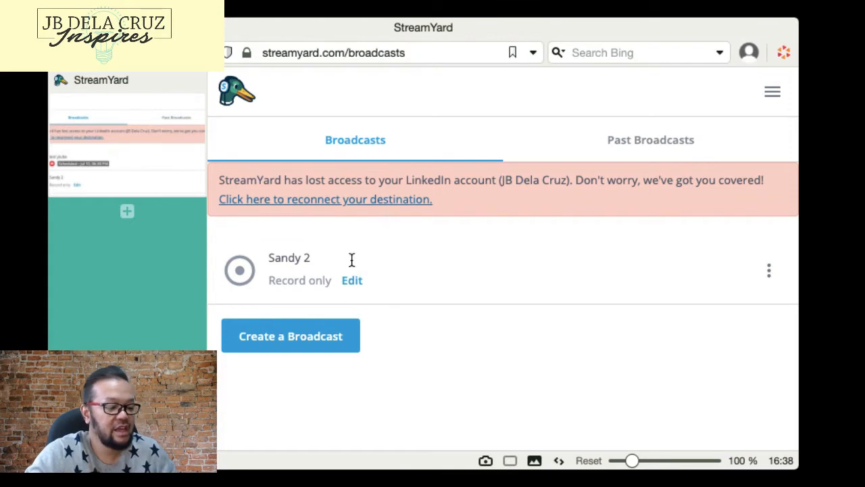
View the download options for the past broadcast "Behind the scene before going live for a corporate event" and close them.
left_click(638, 150)
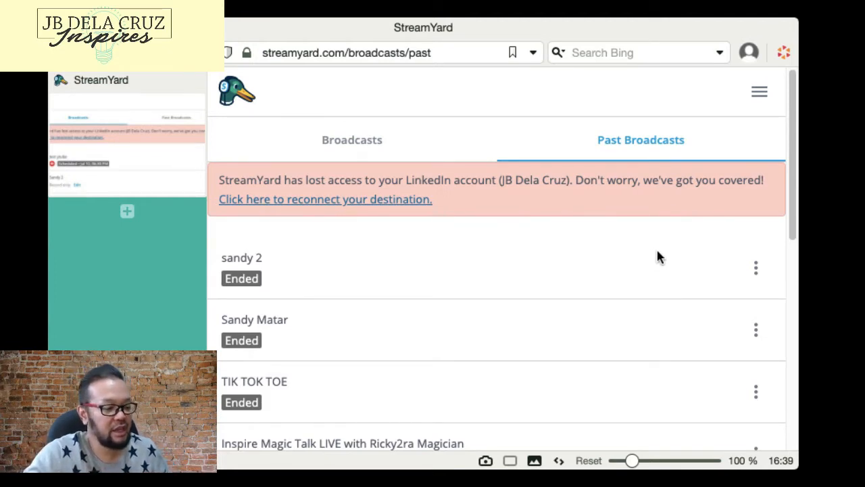
left_click_drag(796, 215, 771, 352)
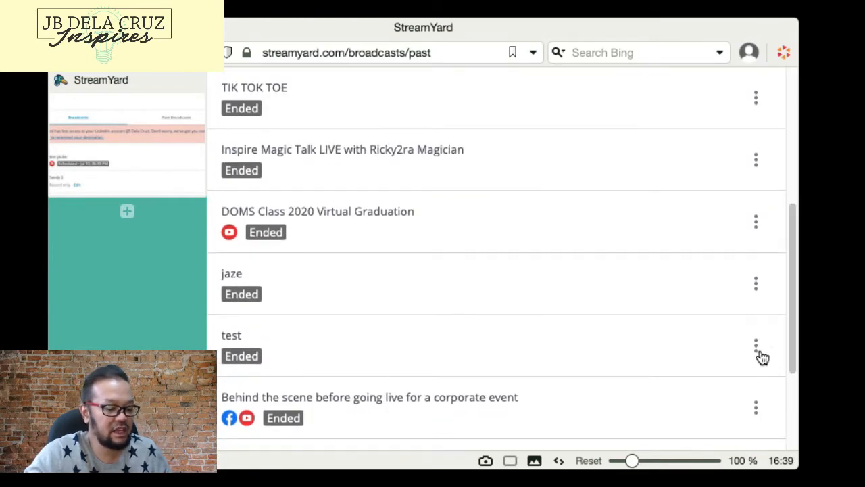
left_click(756, 407)
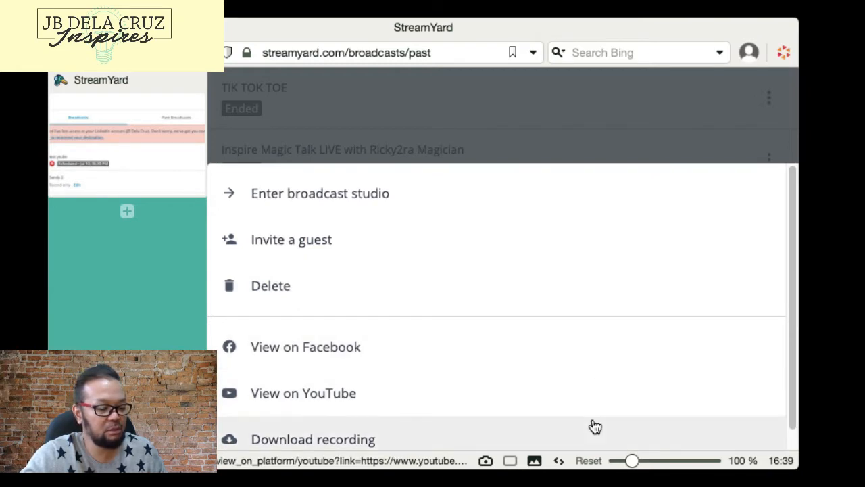
left_click(796, 411)
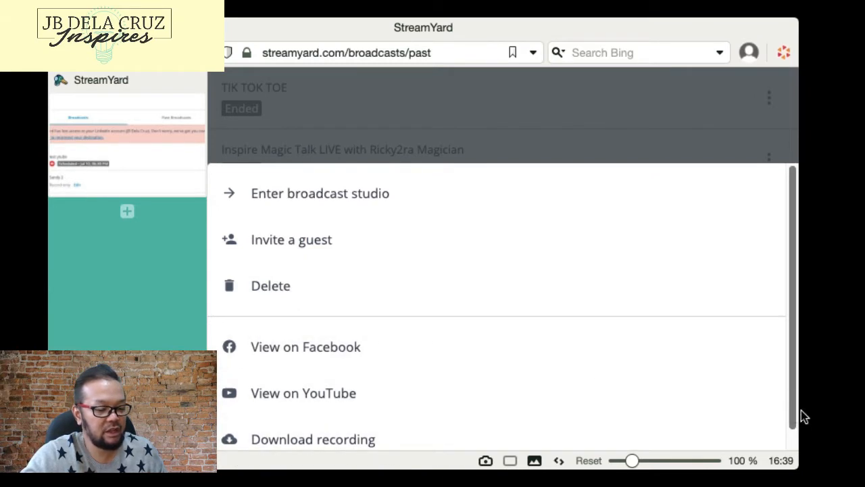
left_click_drag(791, 415, 789, 434)
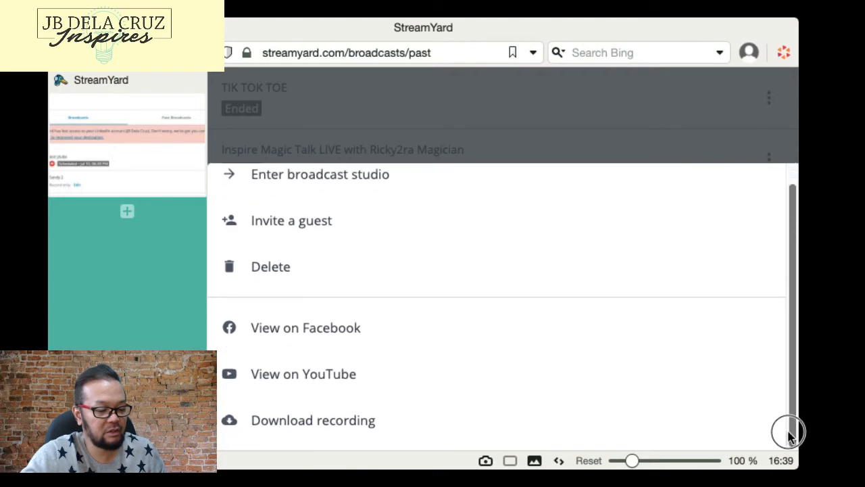
left_click(340, 416)
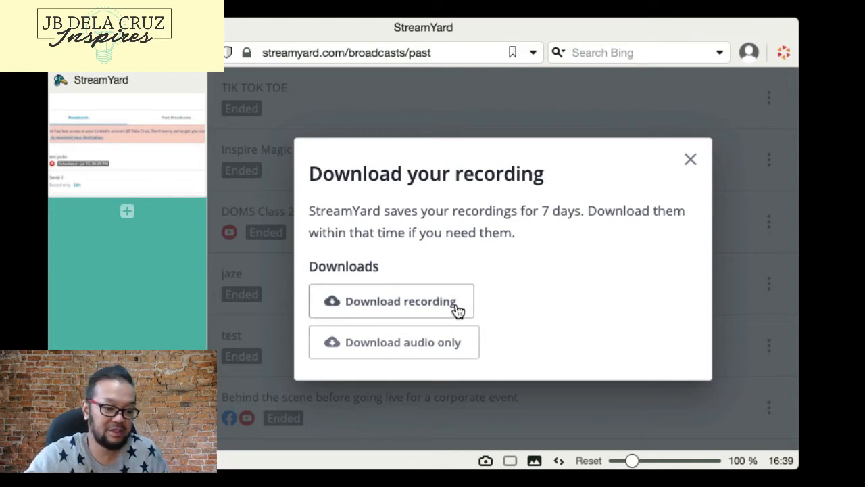
left_click(688, 166)
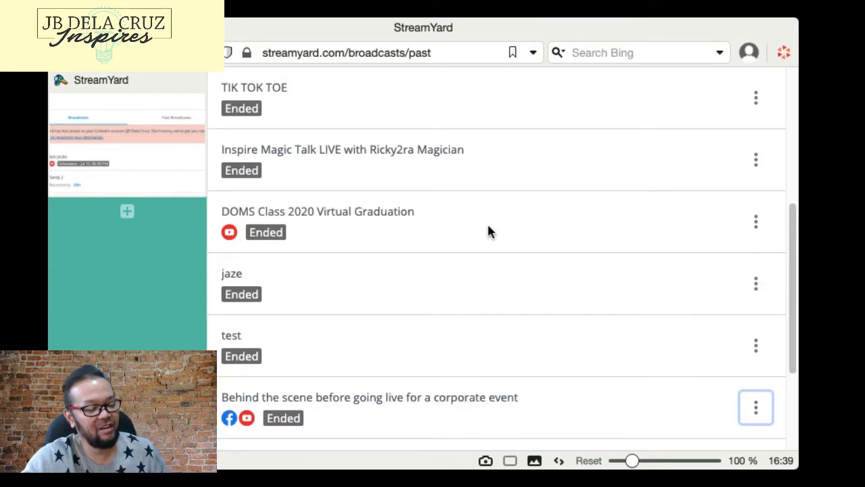
Look through the remaining past broadcasts and return to the list of current broadcasts.
scroll(488, 231, "down", 3)
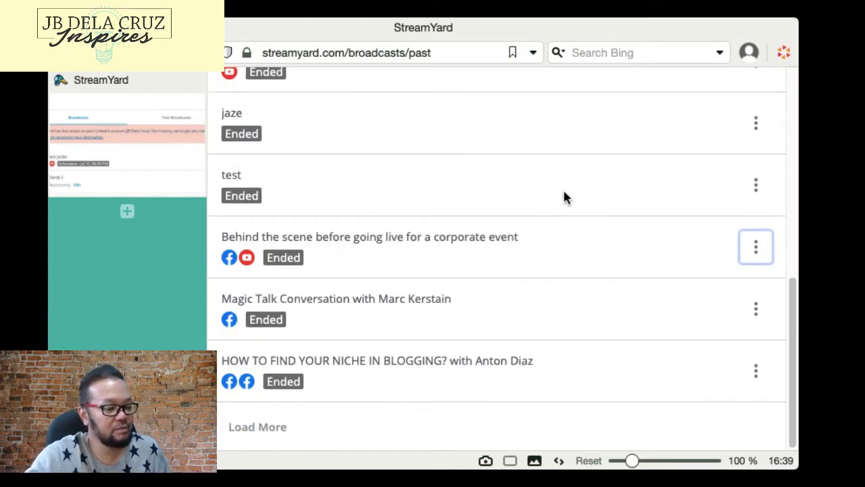
left_click_drag(794, 327, 800, 85)
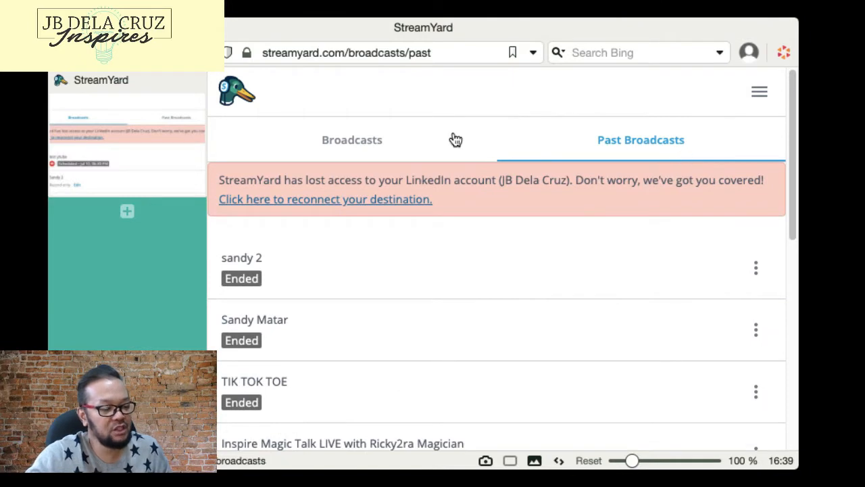
left_click(348, 139)
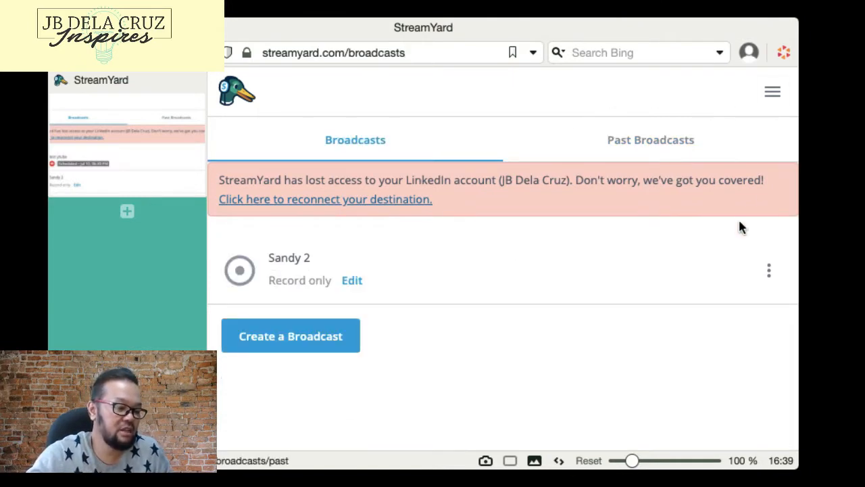
Review the full list of connected streaming destinations and return to the broadcasts page.
left_click(772, 91)
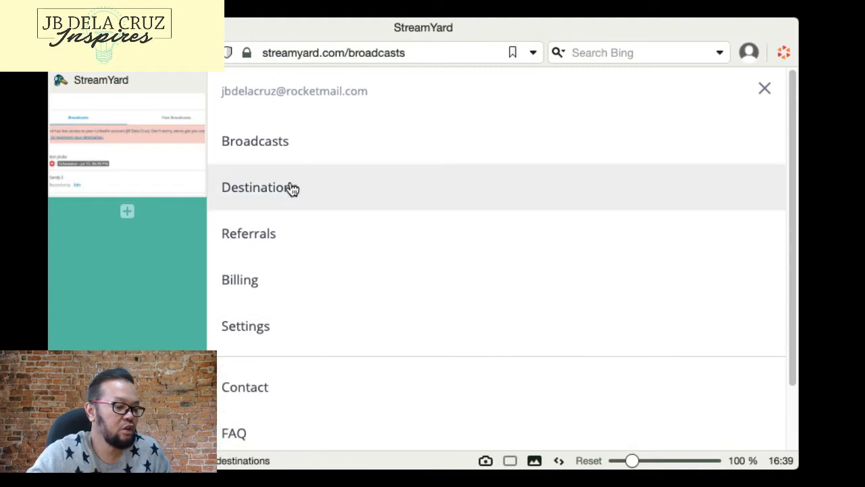
left_click(289, 193)
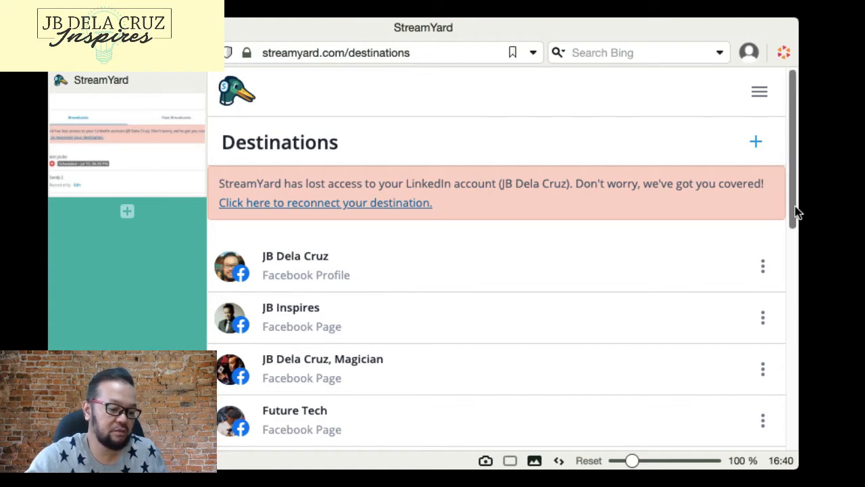
left_click_drag(795, 206, 774, 417)
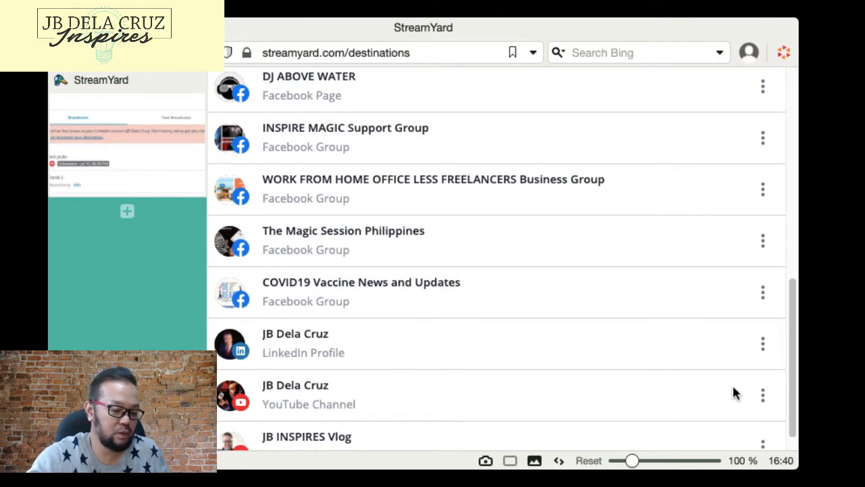
left_click_drag(793, 394, 798, 187)
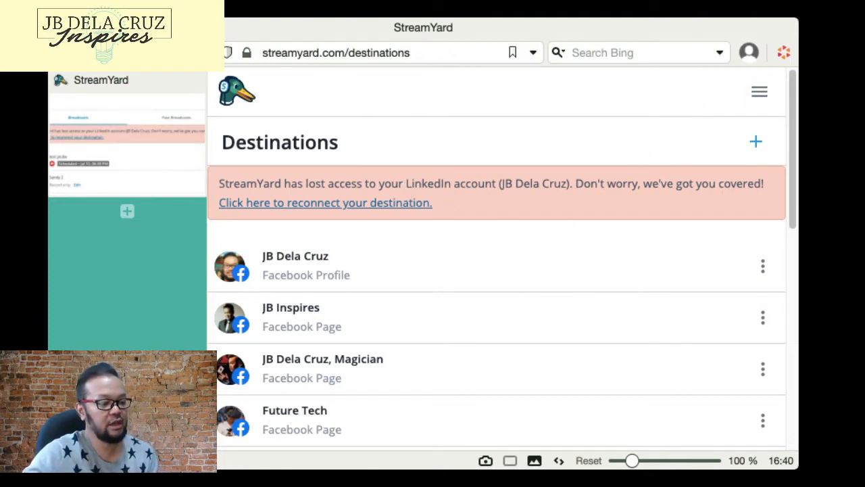
left_click(64, 53)
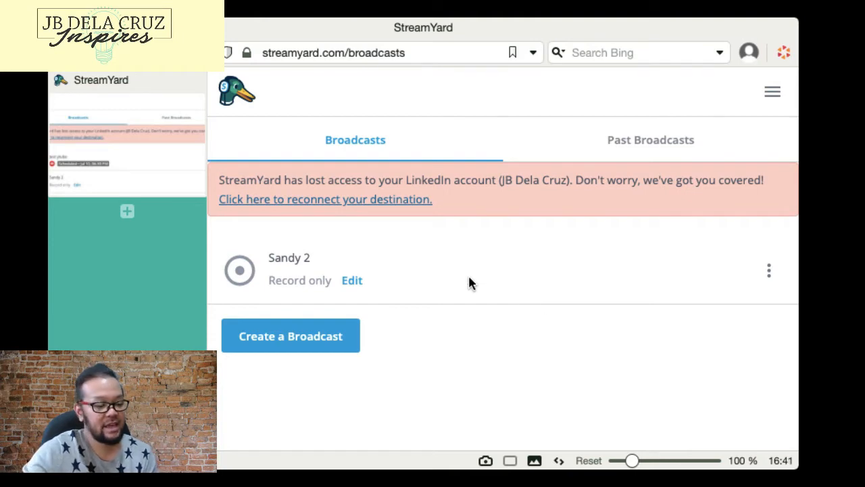
Start a new broadcast to the JB INSPIRES Vlog YouTube channel, titled "Streamyard test" with the description "TEST Tutorials".
left_click(287, 343)
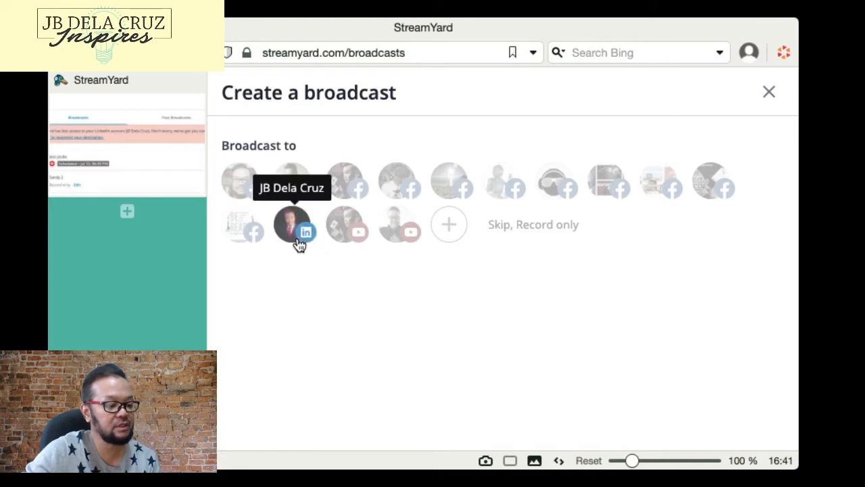
left_click(400, 237)
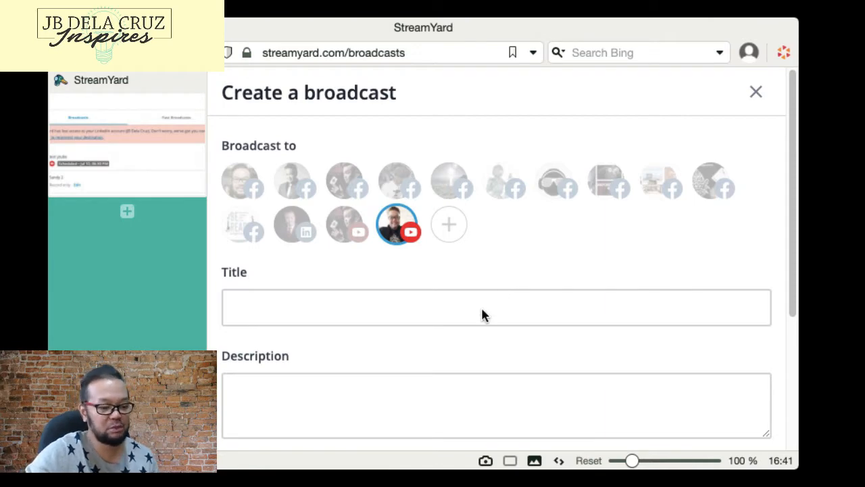
left_click(481, 307)
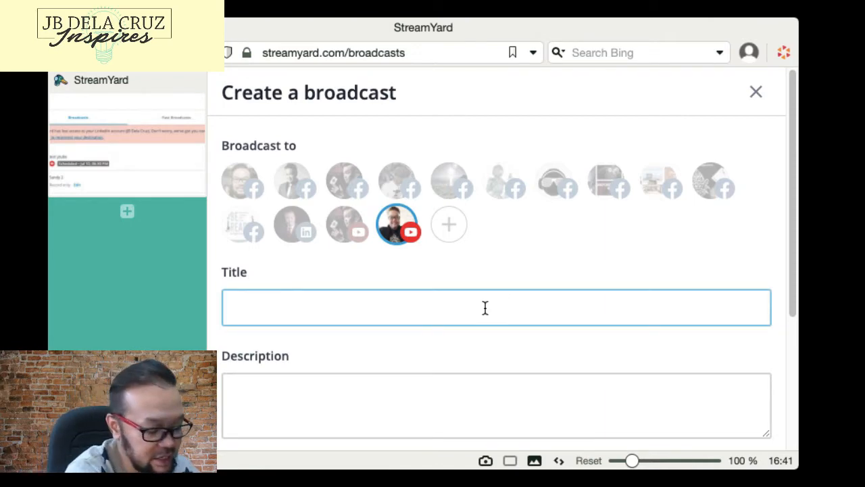
type("Stre")
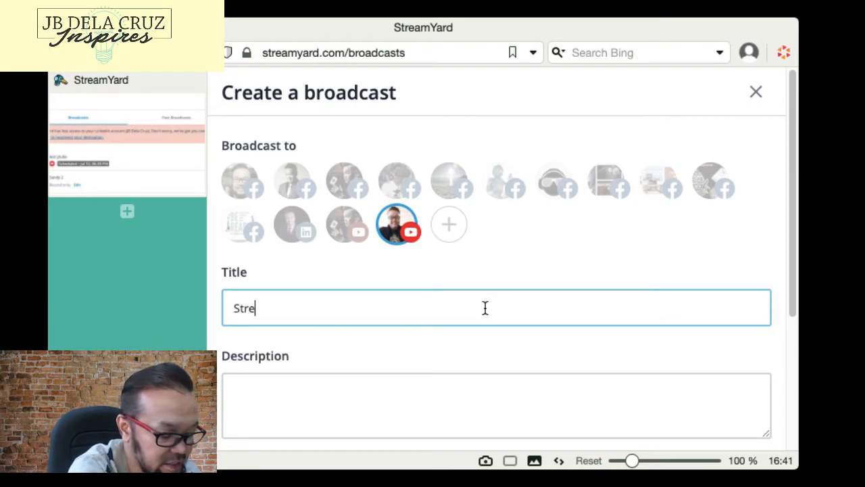
type("amyard test")
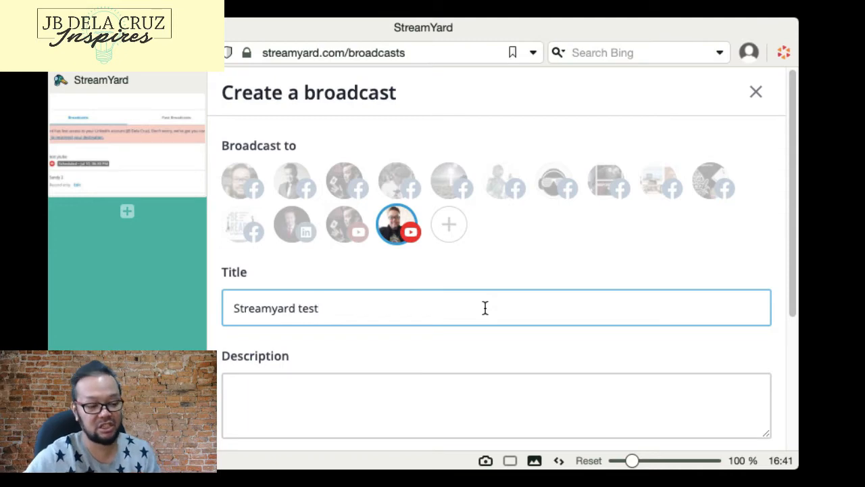
left_click(498, 397)
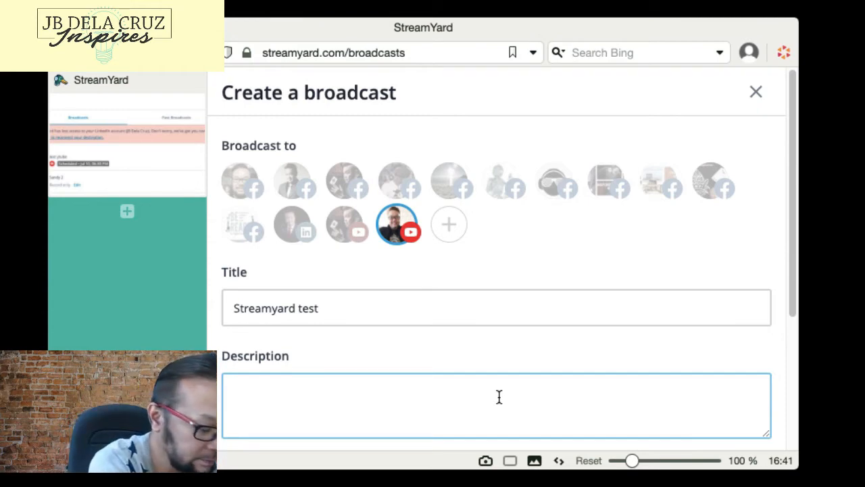
type("TEST T")
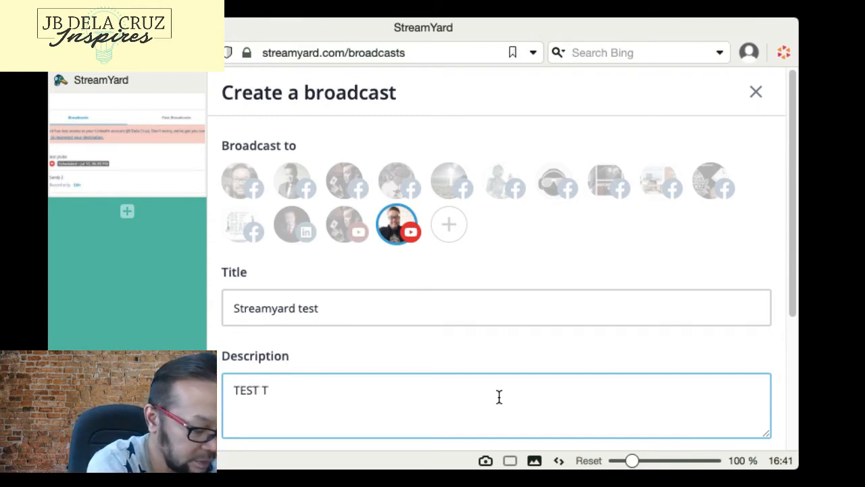
type("utorials")
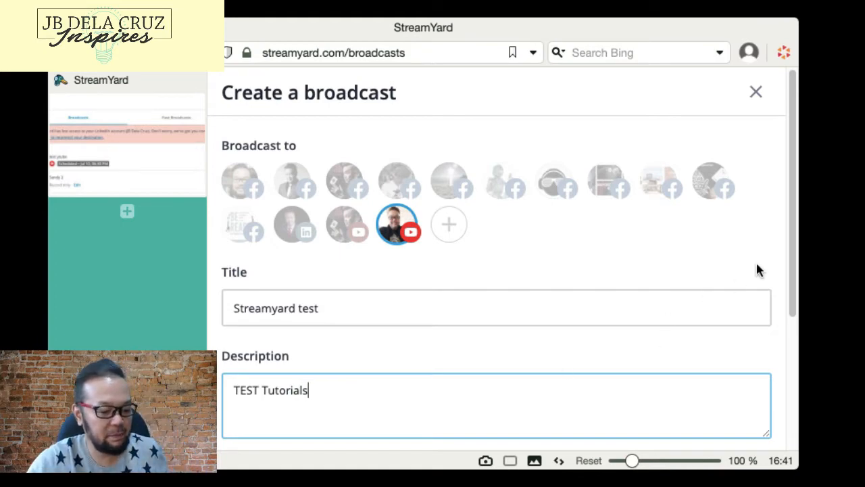
Set the new broadcast's privacy to Private and enable scheduling it for a later time.
left_click_drag(791, 247, 787, 440)
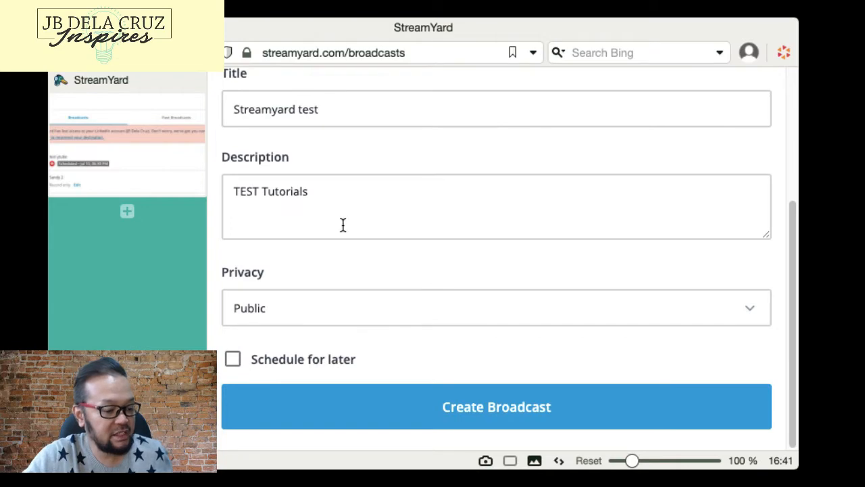
left_click(340, 308)
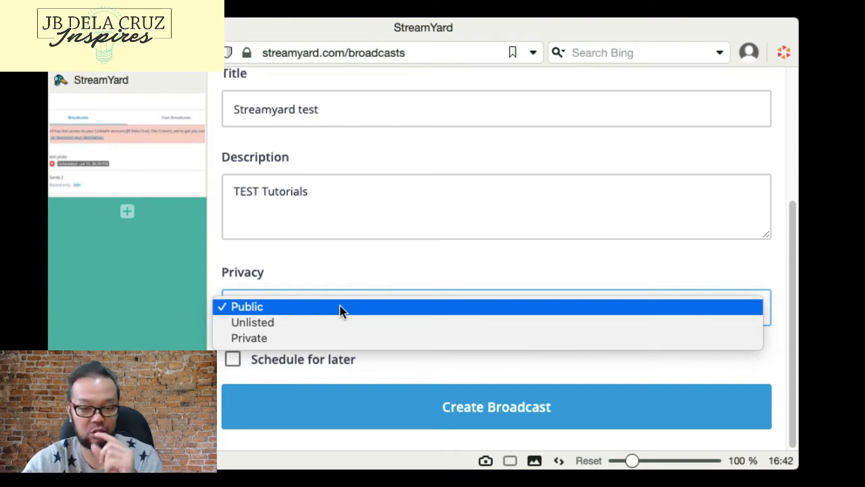
left_click(320, 344)
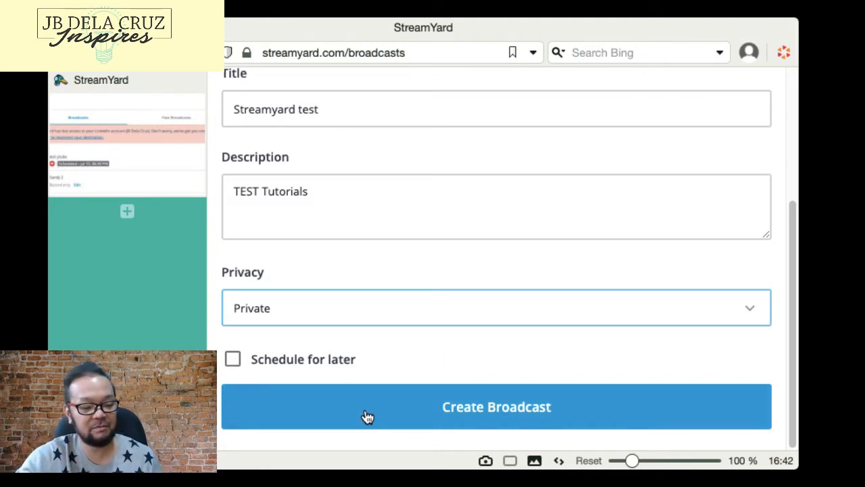
left_click(232, 359)
scroll(601, 381, "down", 5)
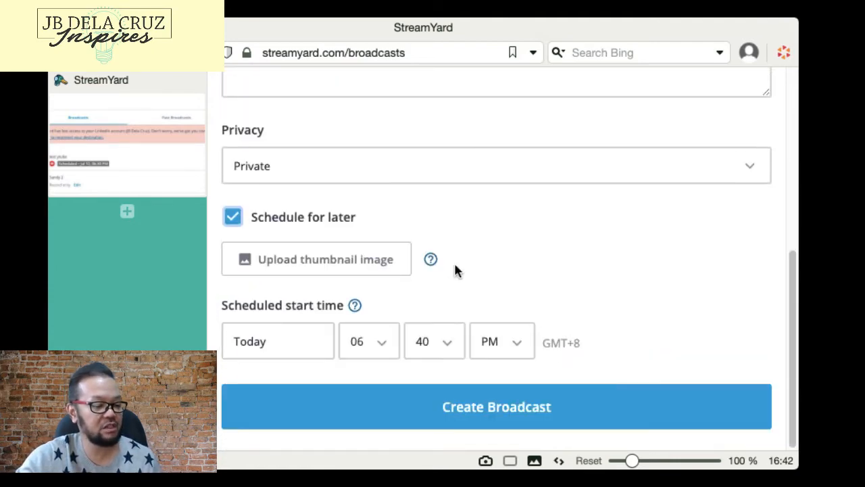
left_click(385, 265)
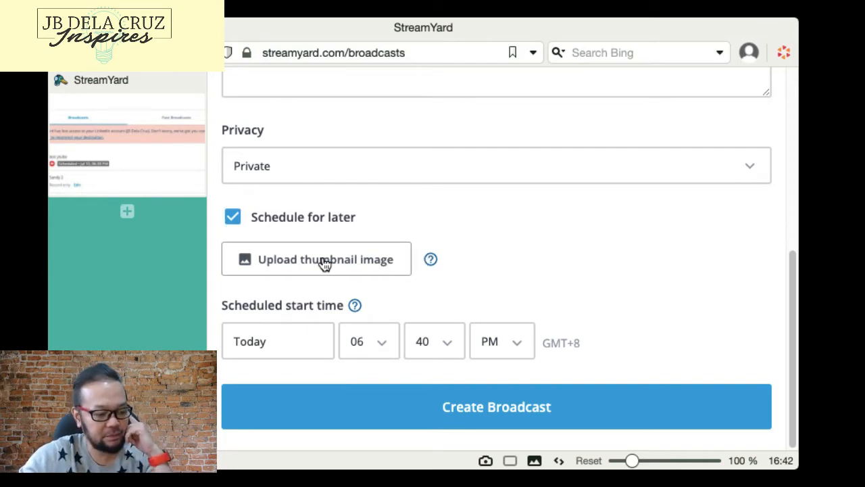
left_click(295, 263)
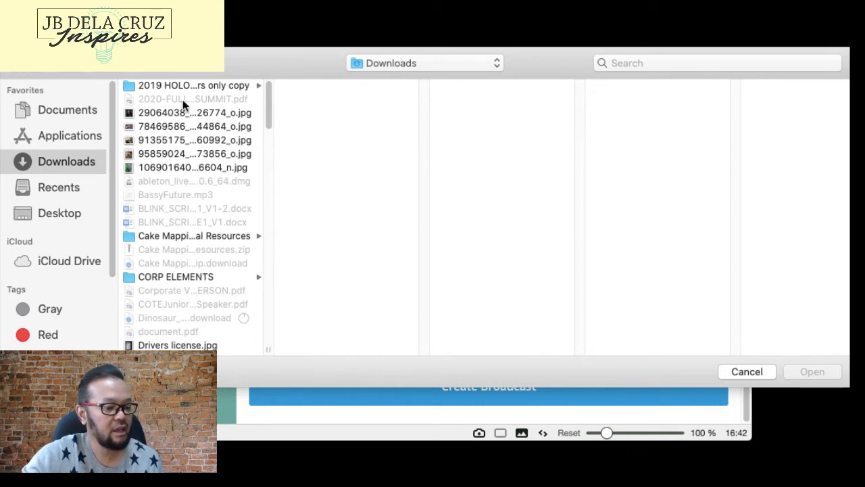
left_click(746, 371)
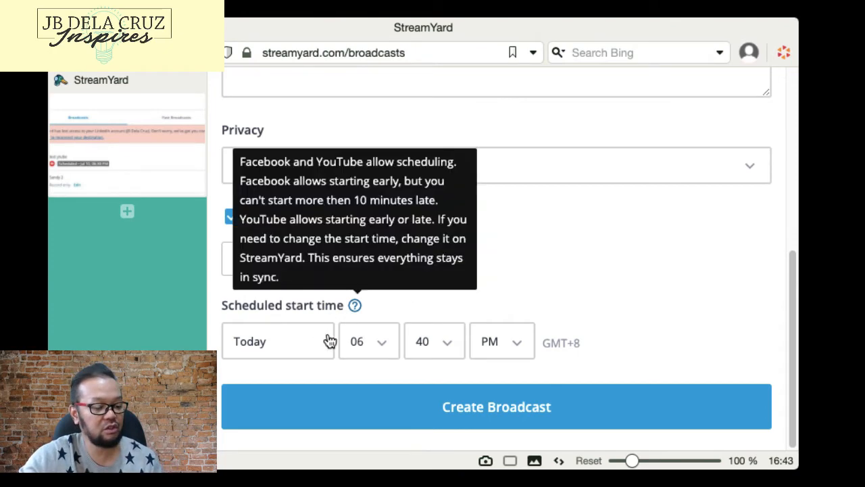
Set the broadcast's scheduled start date to July 10, 2020.
left_click(289, 344)
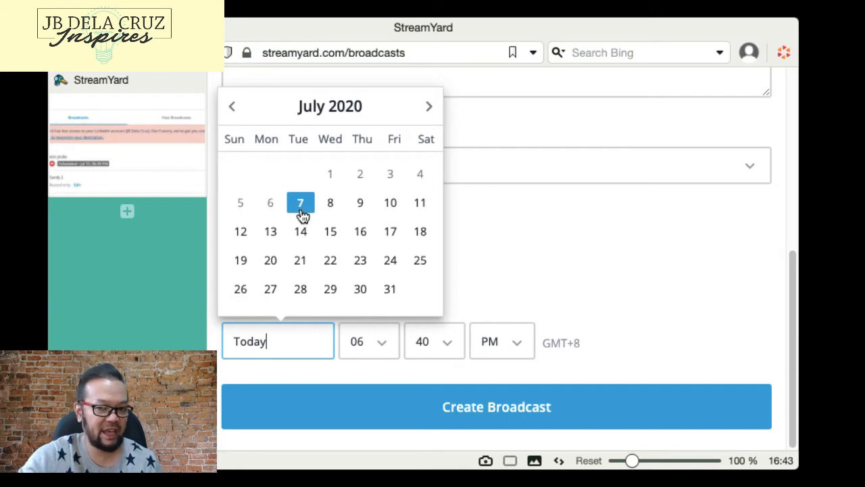
left_click(390, 211)
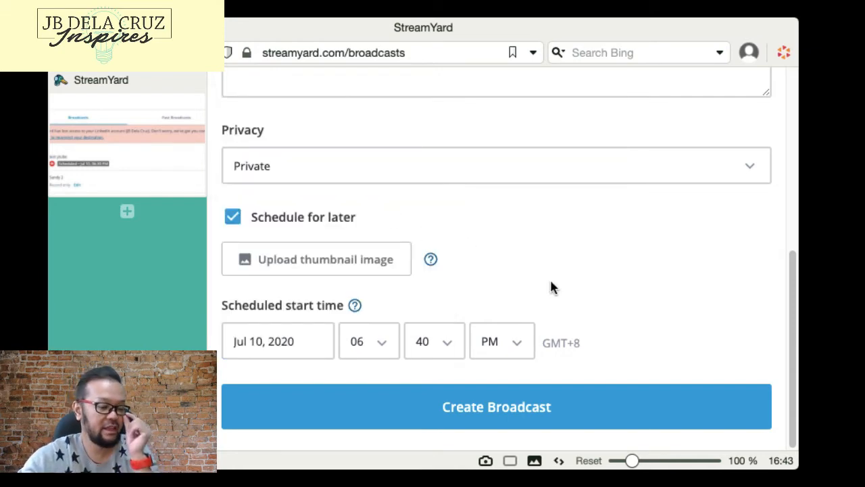
Change the scheduled start date to today, July 7, 2020, and create the broadcast.
left_click(310, 343)
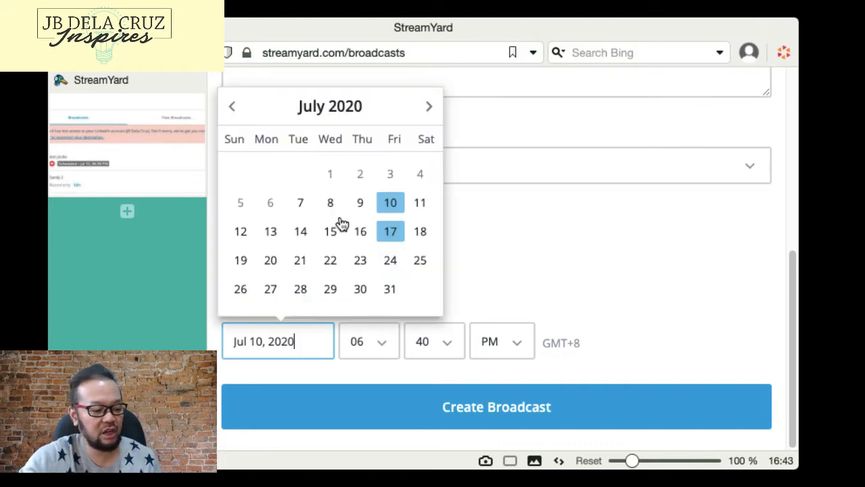
left_click(301, 207)
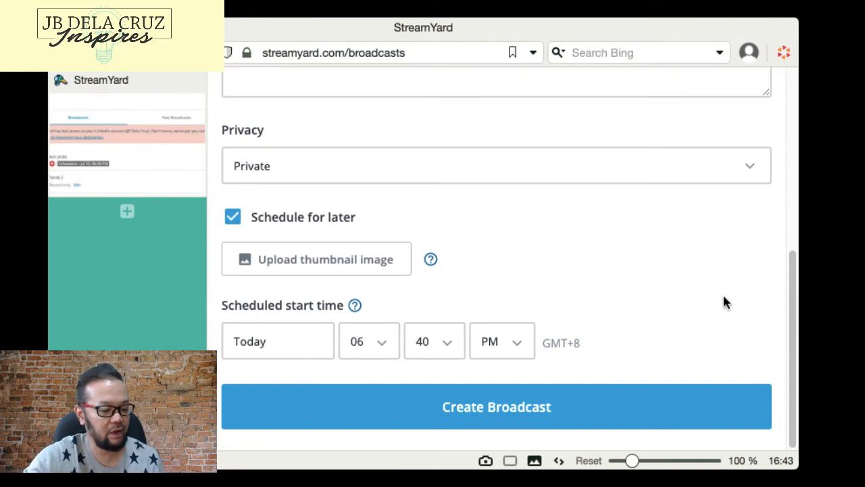
left_click(525, 418)
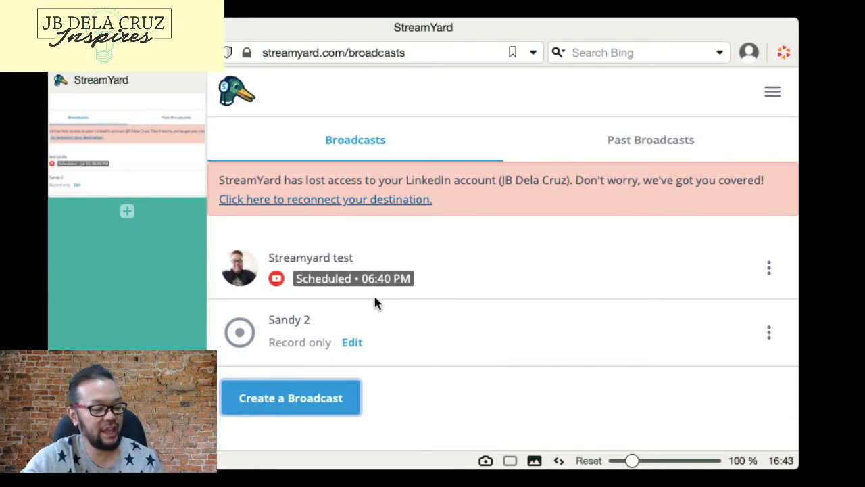
View the scheduled "Streamyard test" broadcast on YouTube, check its details, and return to the StreamYard broadcasts list.
left_click(769, 270)
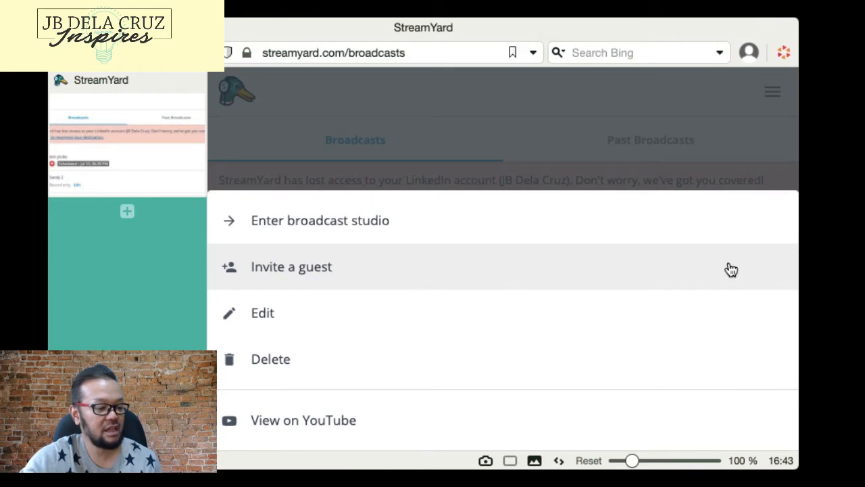
left_click(382, 422)
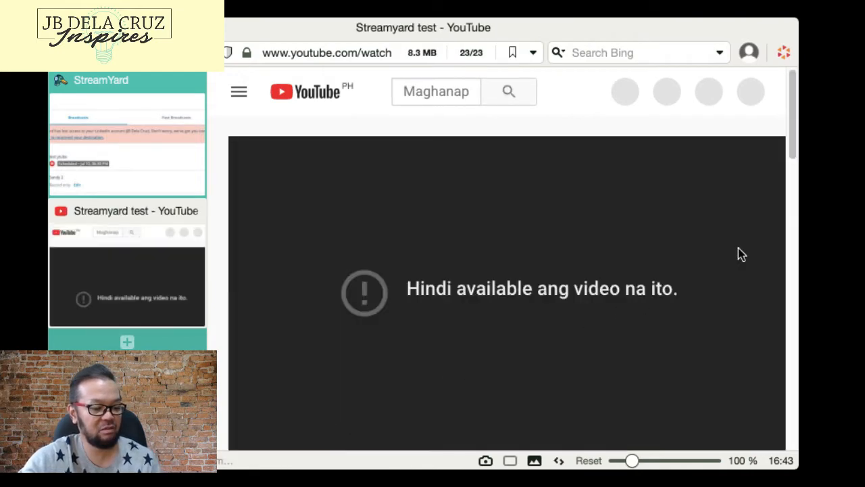
left_click_drag(784, 132, 792, 157)
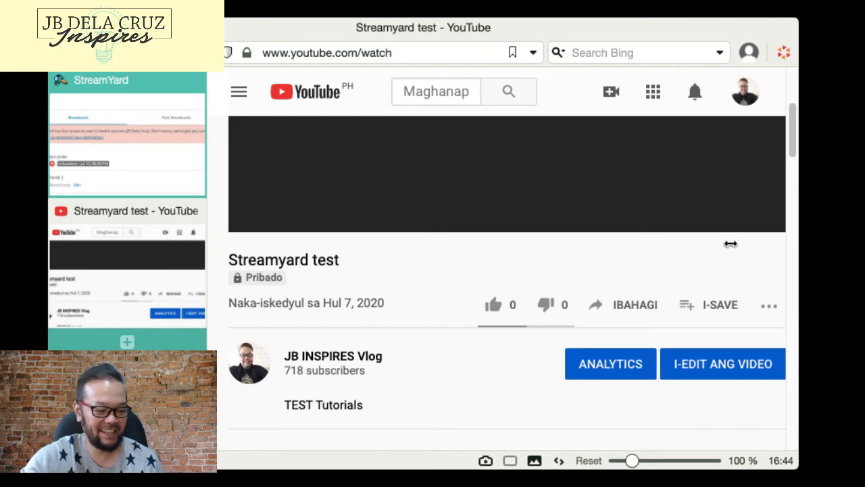
left_click(792, 149)
left_click_drag(792, 149, 789, 129)
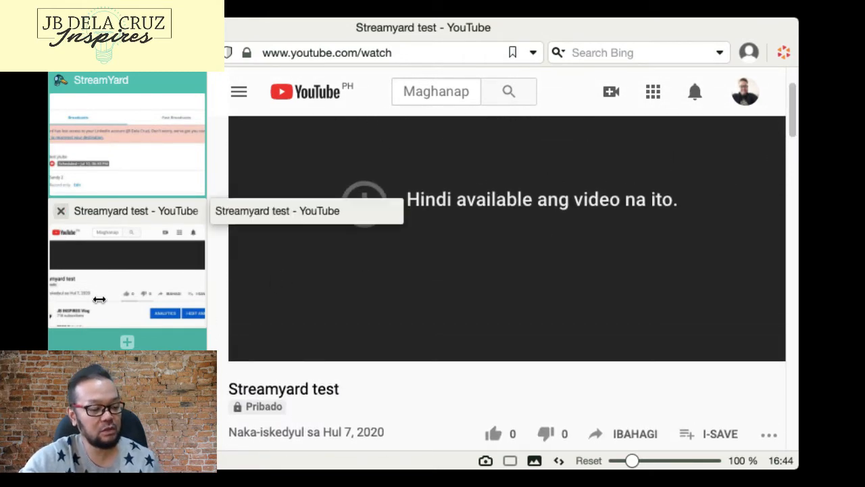
mouse_move(104, 157)
left_click(126, 170)
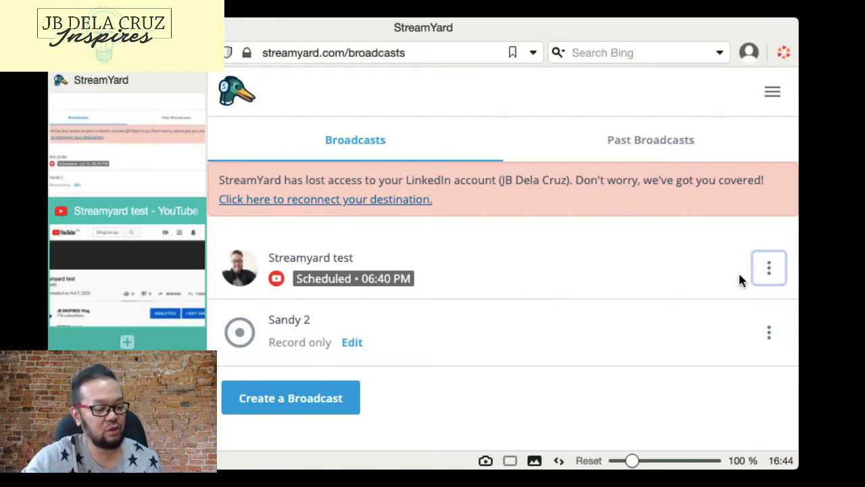
Open the studio check-in for the "Streamyard test" broadcast and shorten the display name to the host label and initials.
left_click(770, 273)
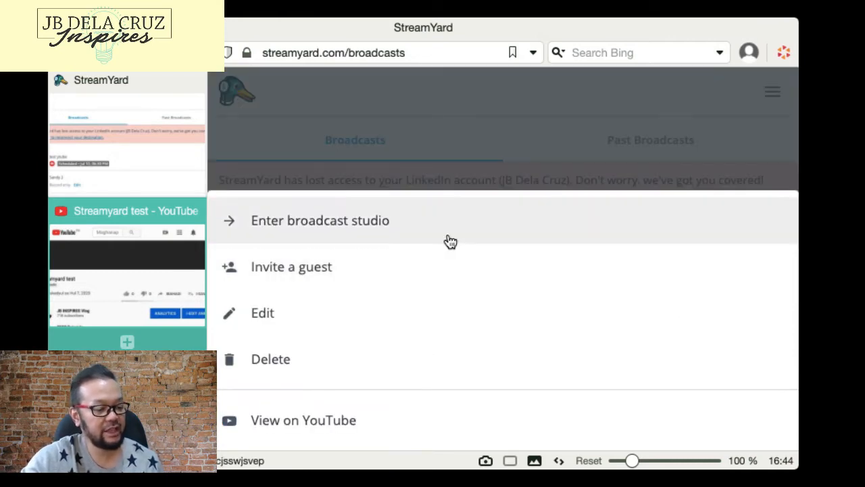
left_click(383, 224)
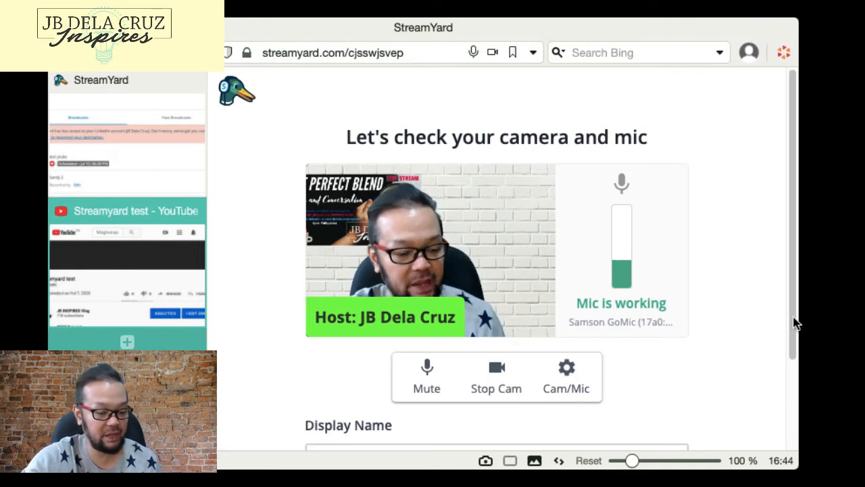
left_click_drag(794, 324, 783, 394)
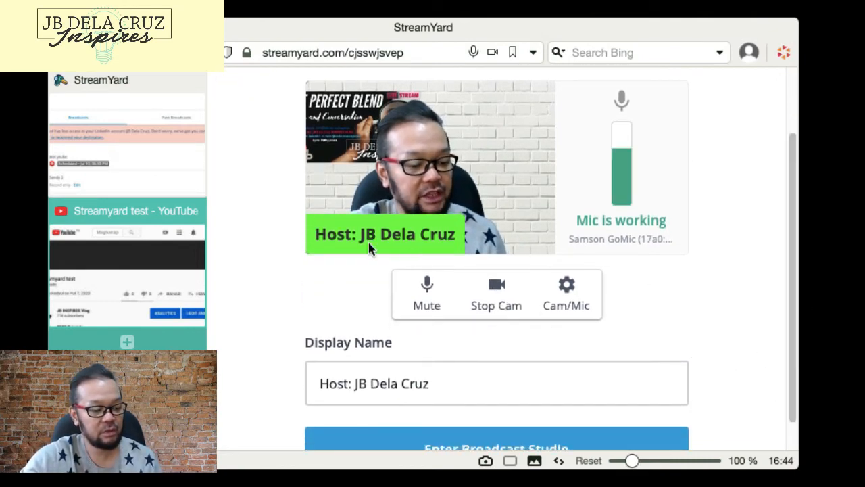
left_click(446, 378)
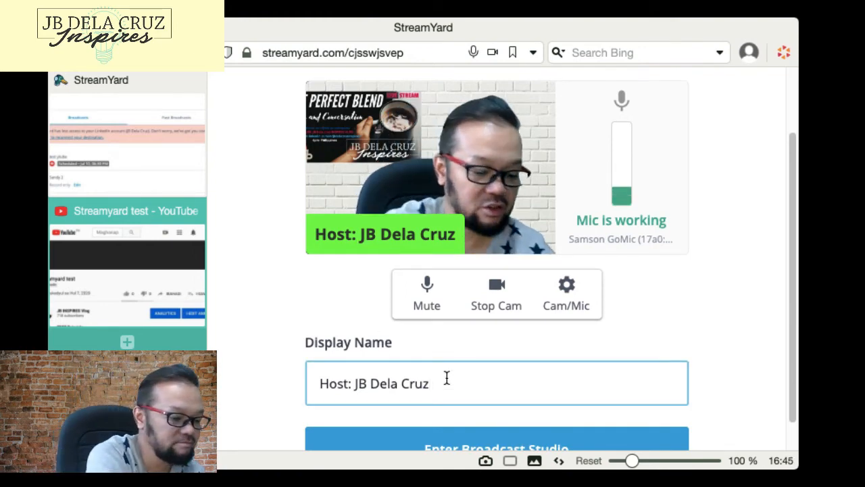
key("BackSpace")
key("BackSpace")
key("BackSpace")
key("BackSpace")
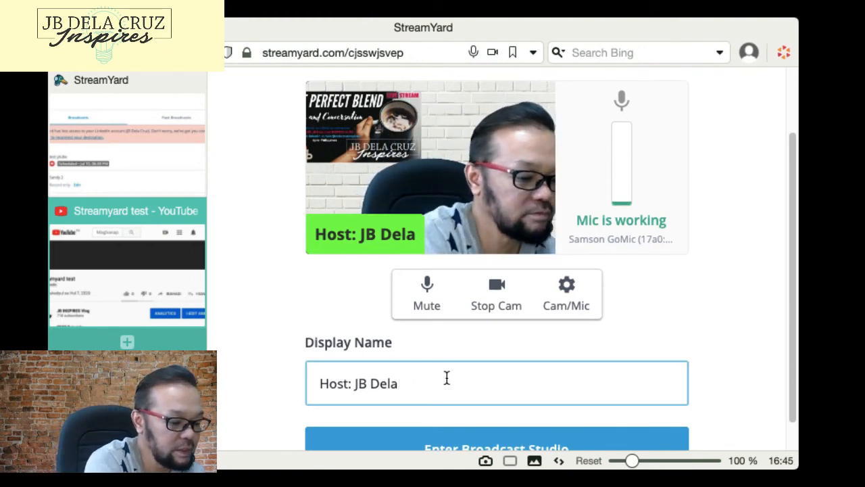
type("c")
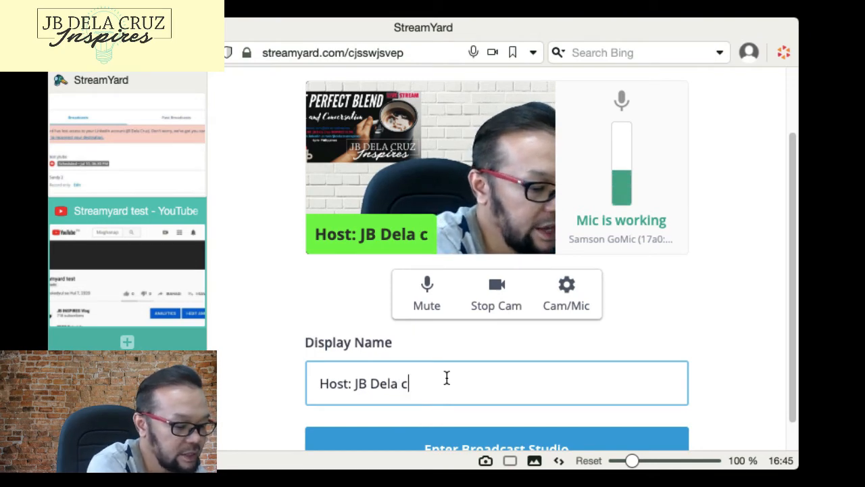
key("BackSpace")
key("BackSpace")
key("BackSpace")
key("BackSpace")
key("BackSpace")
key("BackSpace")
key("BackSpace")
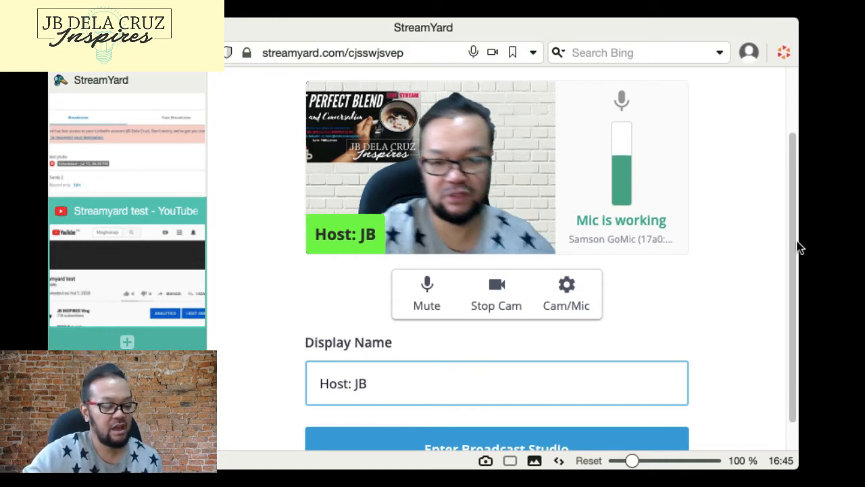
Test muting and unmuting the microphone, and enter the broadcast studio.
left_click_drag(791, 259, 775, 360)
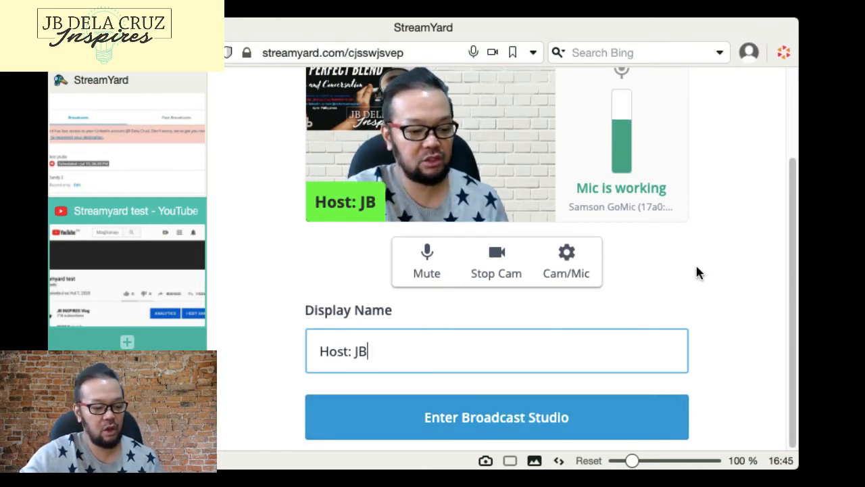
left_click(421, 261)
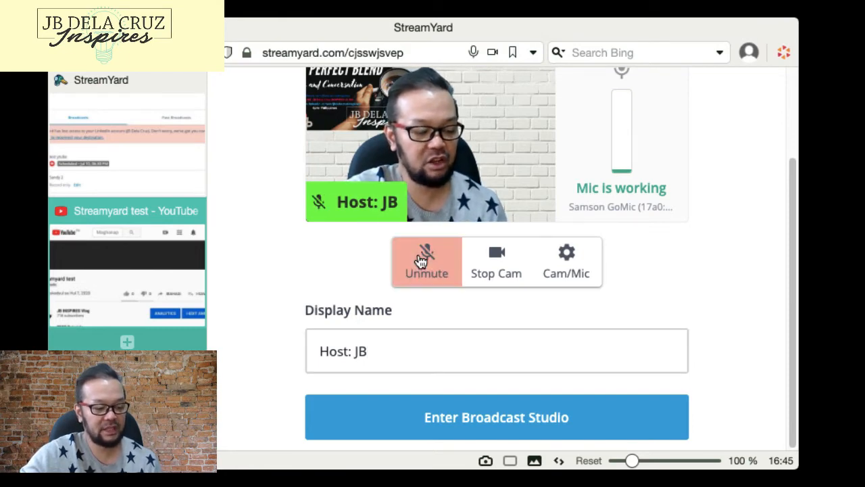
left_click(420, 261)
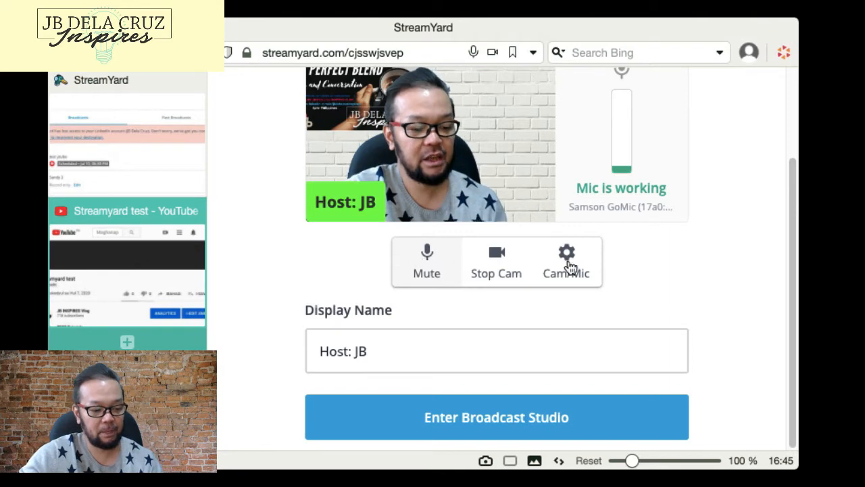
left_click(539, 426)
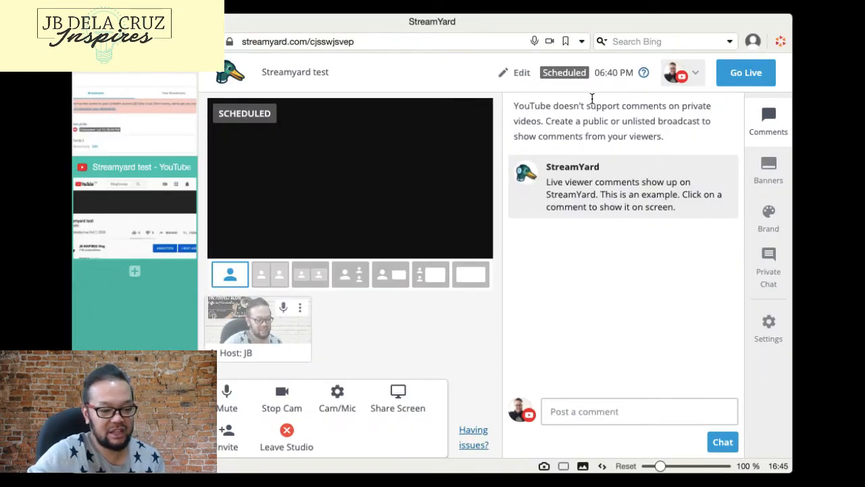
Review the broadcast's destination, title, description and privacy in its edit form, leaving them unmodified.
left_click(518, 76)
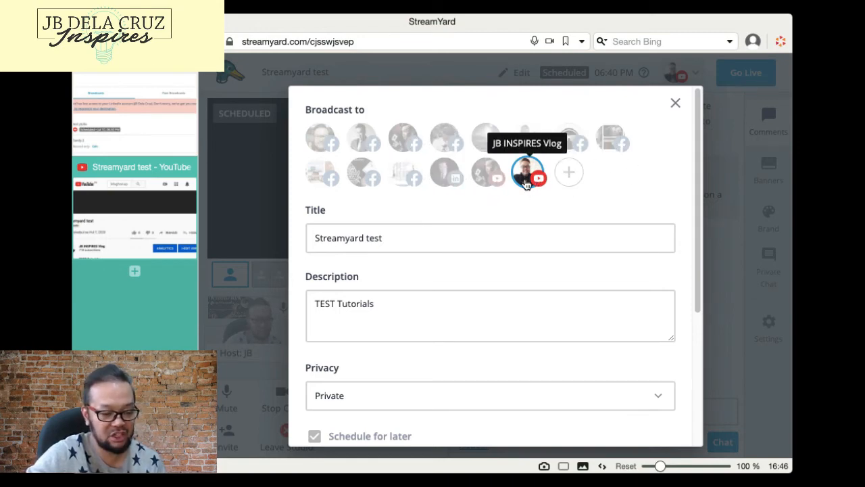
left_click(674, 105)
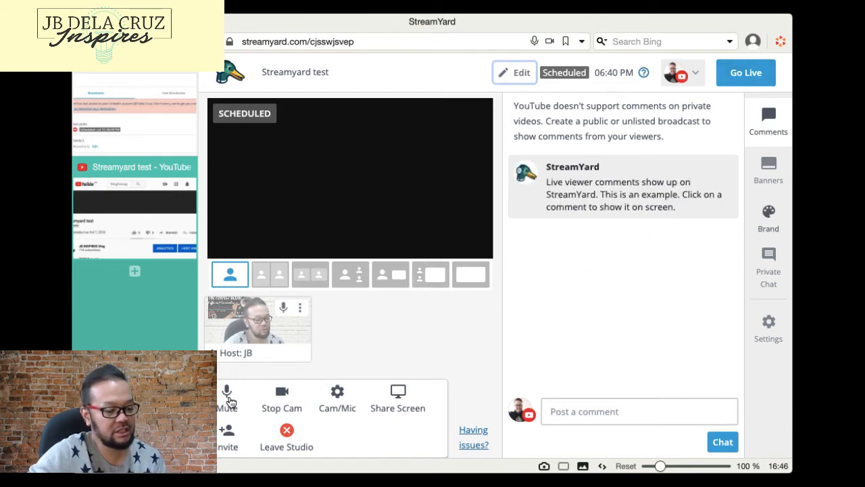
In the studio's camera settings, select the HD Pro Webcam C920 (046d:082d) and the Standard Definition (480p) resolution.
left_click(338, 398)
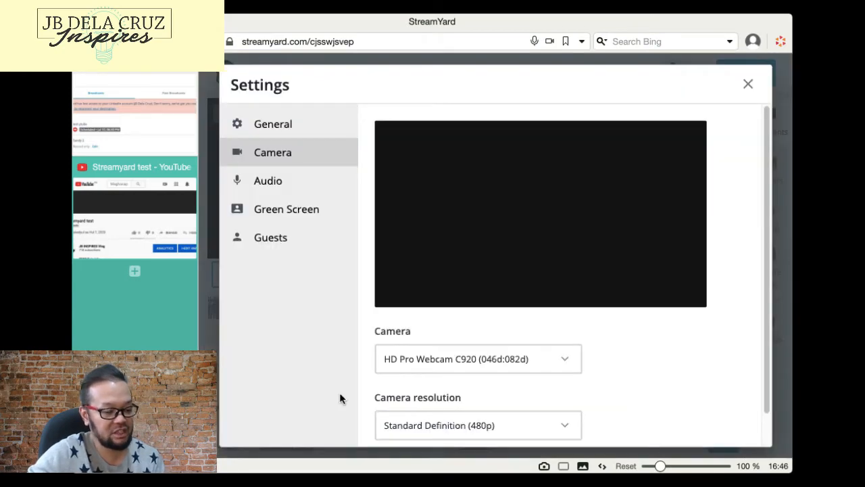
left_click(567, 363)
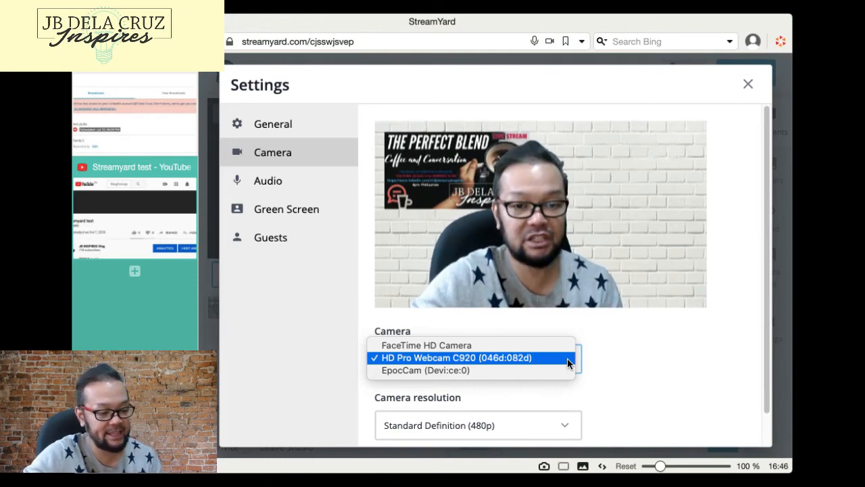
left_click(524, 358)
left_click(562, 425)
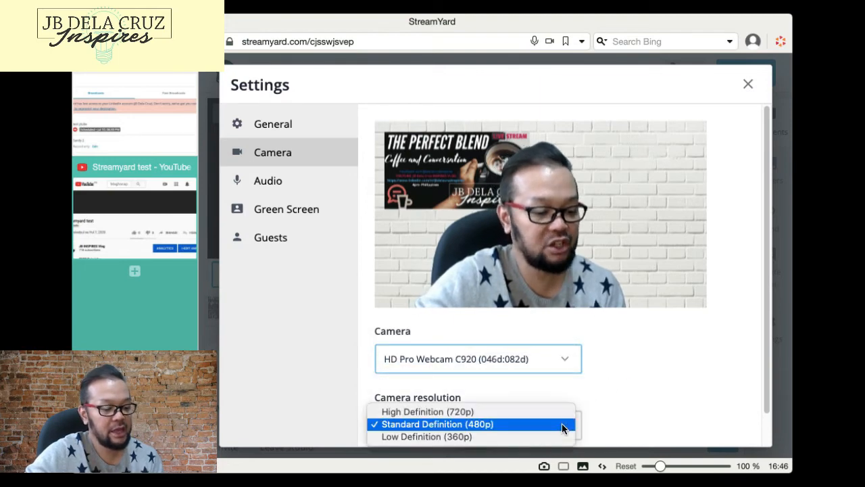
left_click(527, 424)
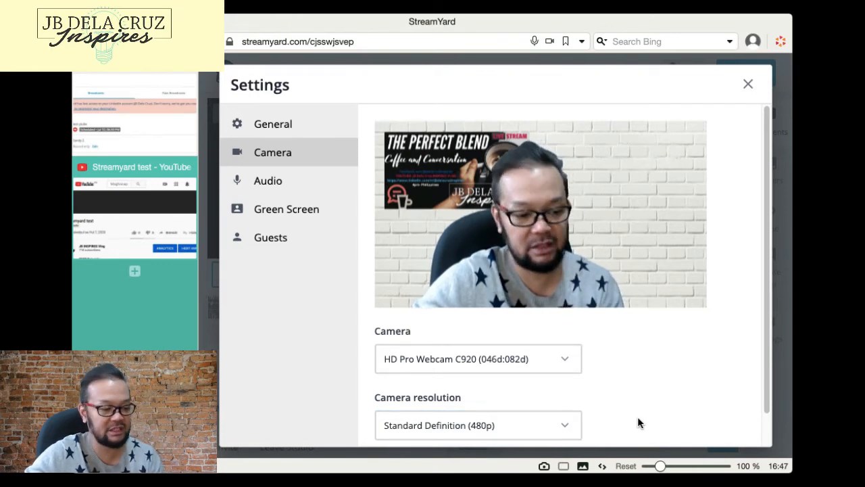
Select Samson GoMic (17a0:0305) as the microphone in the audio settings and look through the speaker options.
left_click(288, 183)
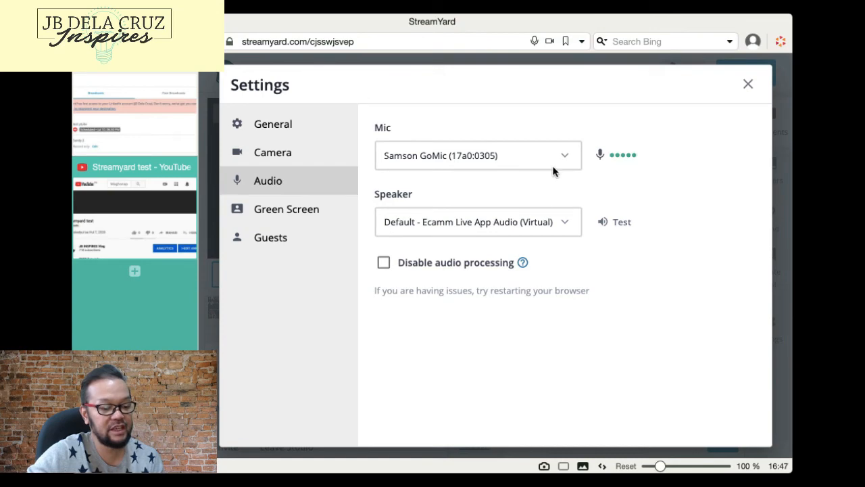
left_click(569, 161)
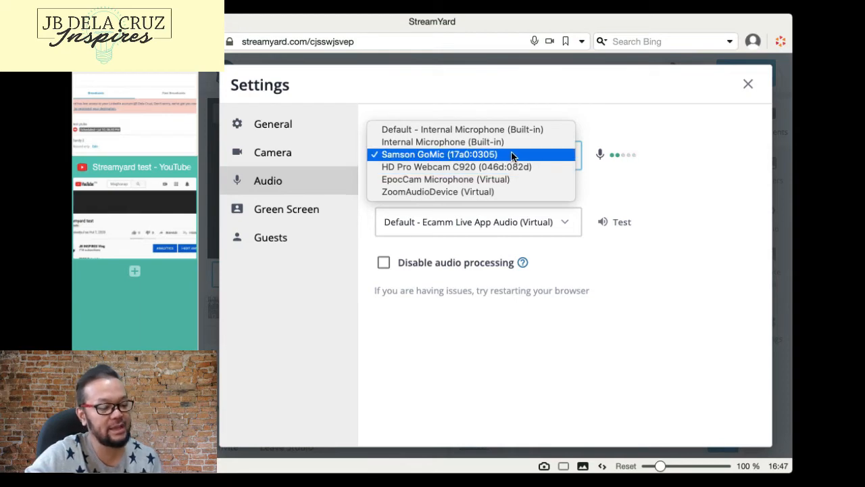
left_click(514, 156)
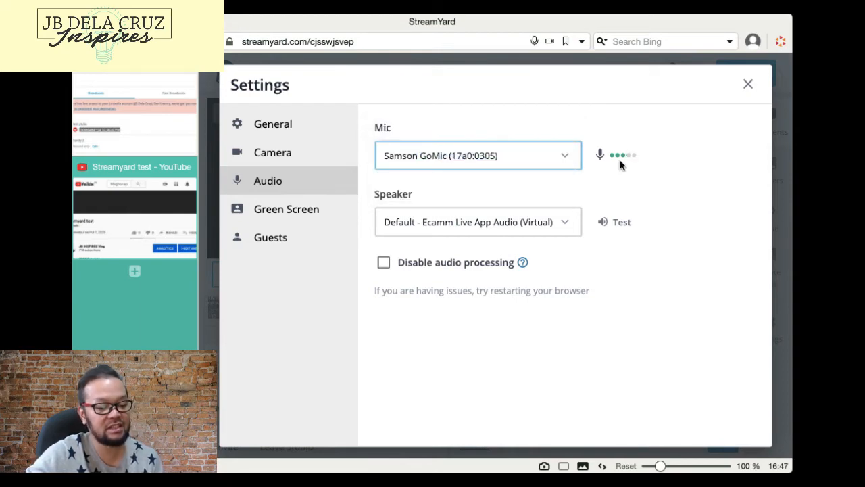
left_click(563, 223)
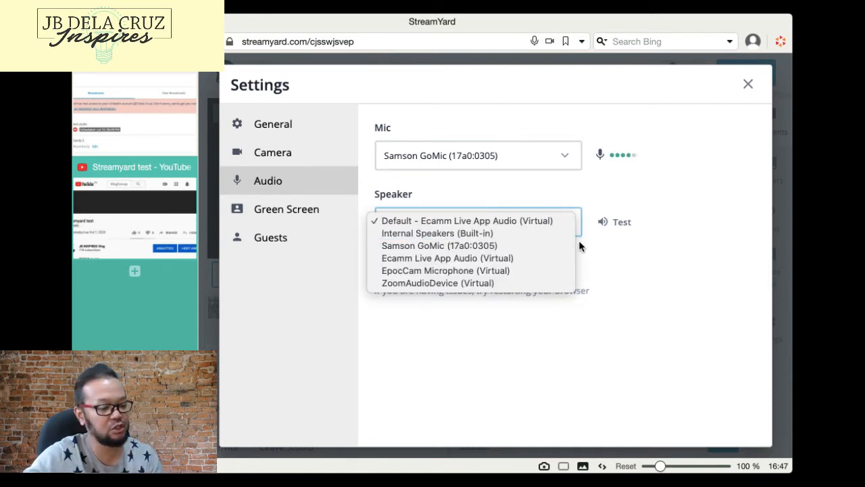
left_click(629, 263)
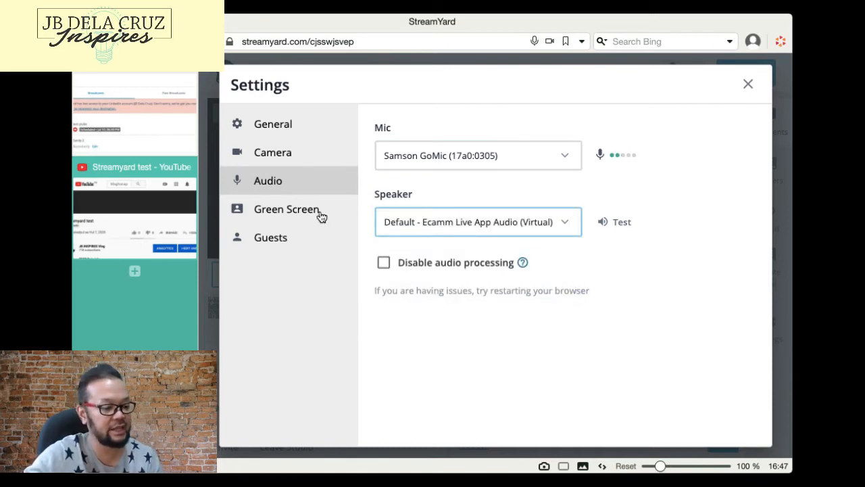
Try no virtual background and the red brick one, and choose the white brick wall with The Perfect Blend poster.
left_click(289, 216)
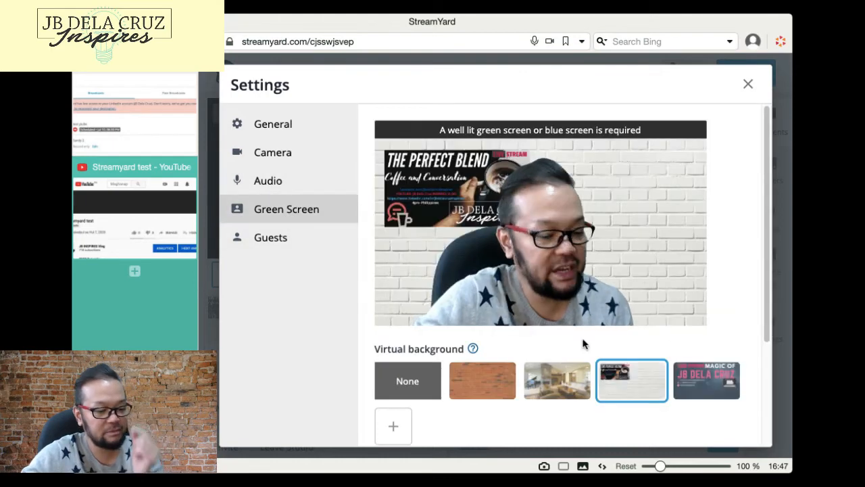
left_click(414, 382)
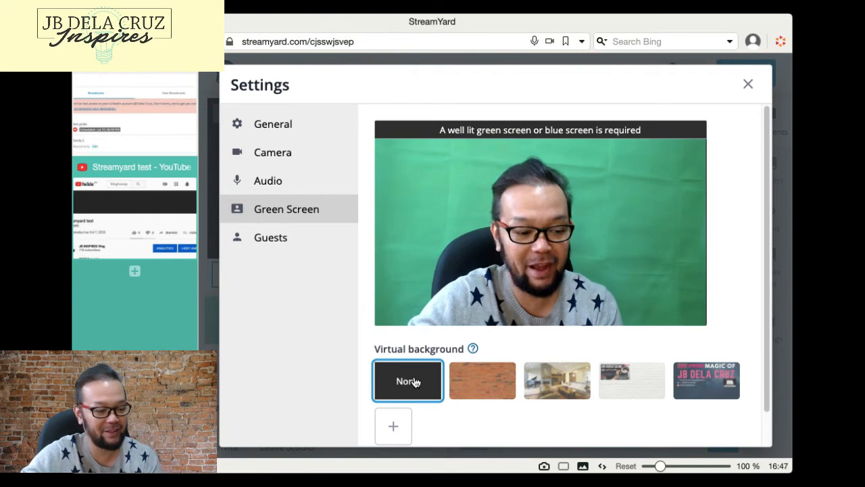
left_click(485, 389)
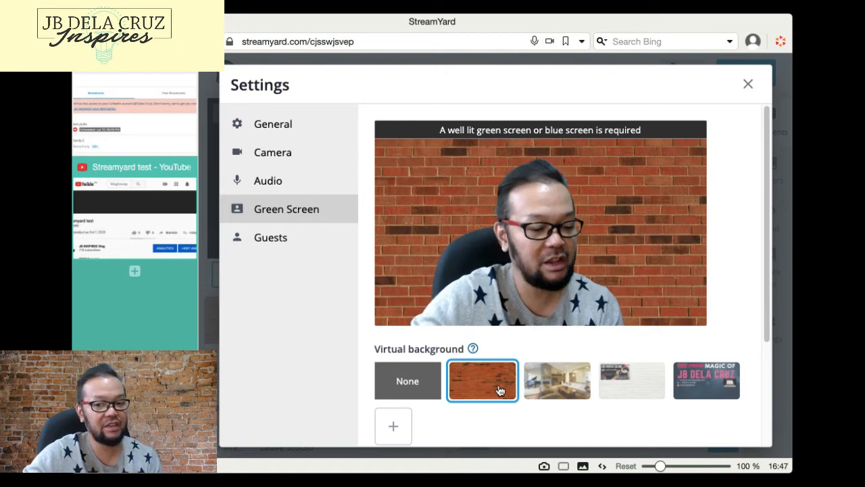
left_click(637, 388)
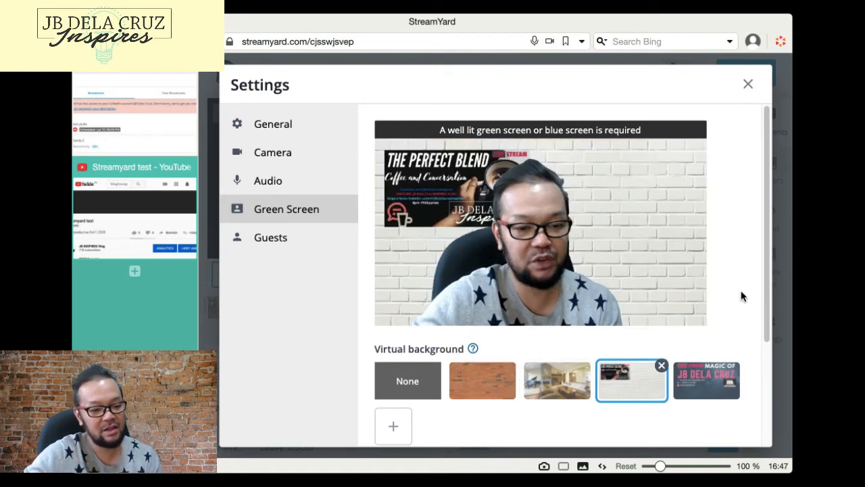
Raise the green screen's Fade slightly and keep Green as the backdrop color.
left_click_drag(764, 295, 762, 333)
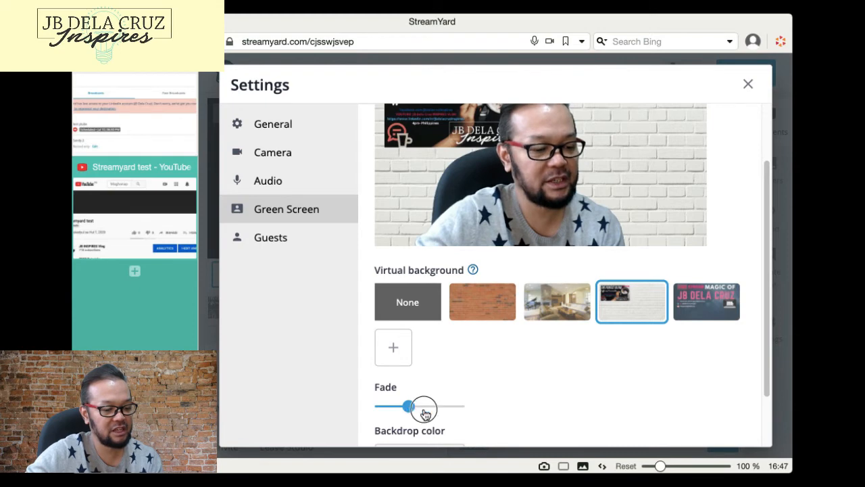
mouse_move(425, 414)
left_mouse_down()
mouse_move(434, 414)
mouse_move(383, 406)
mouse_move(414, 415)
left_mouse_up()
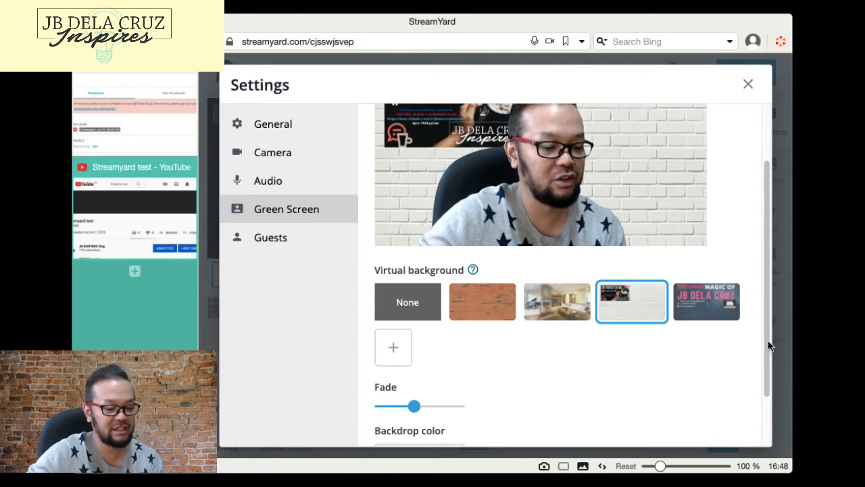
scroll(760, 383, "down", 2)
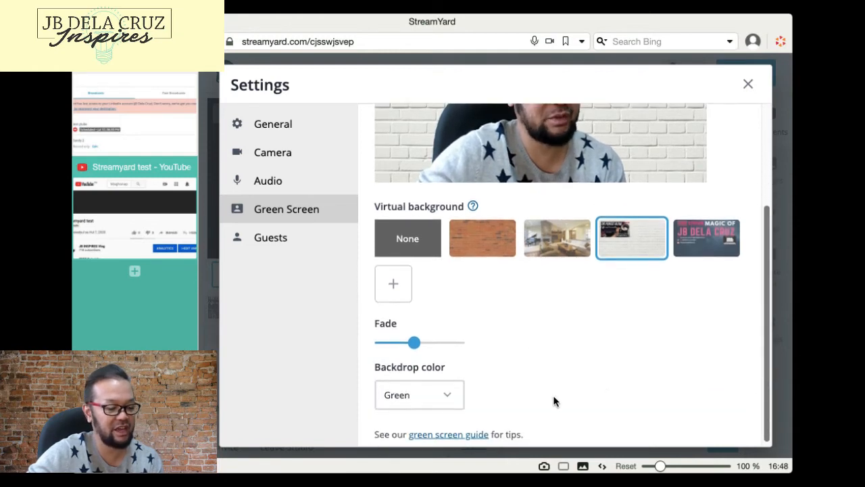
left_click(445, 397)
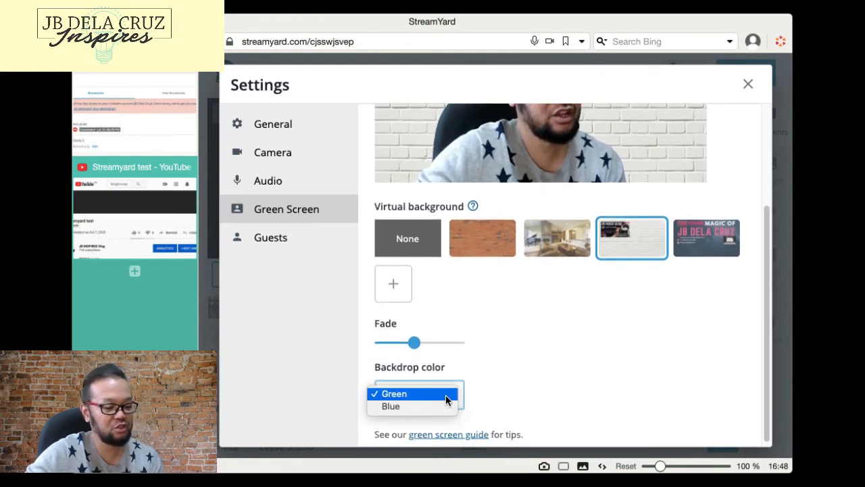
left_click(540, 392)
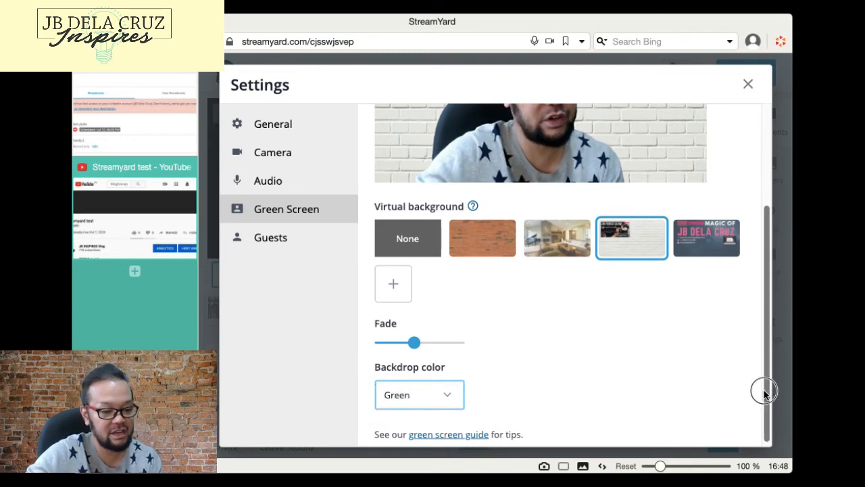
left_click_drag(764, 392, 762, 135)
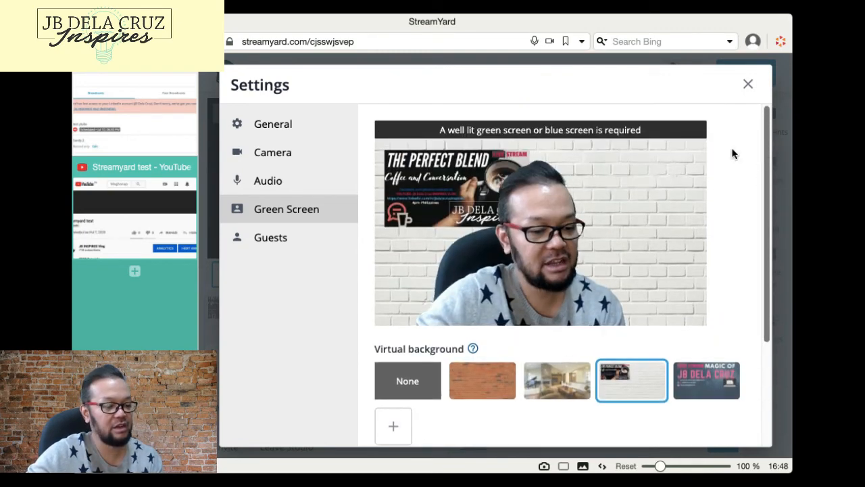
Review the Guests and General settings without modifying them, and close the settings.
left_click(257, 242)
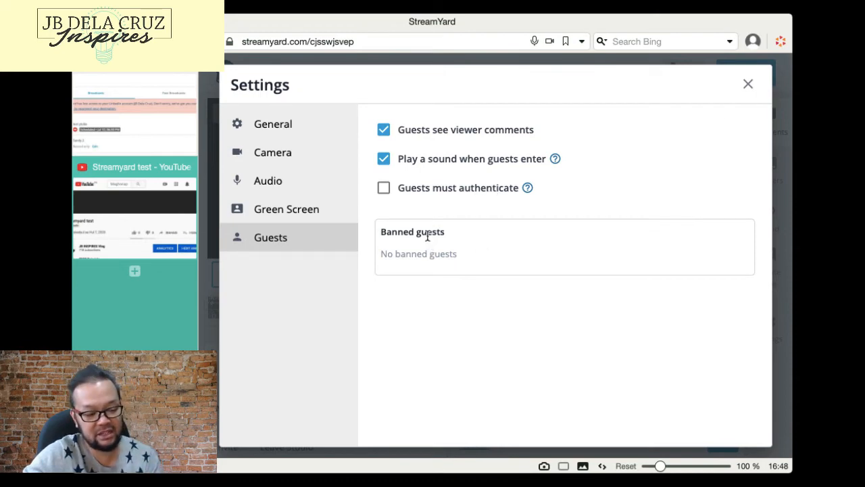
left_click(250, 126)
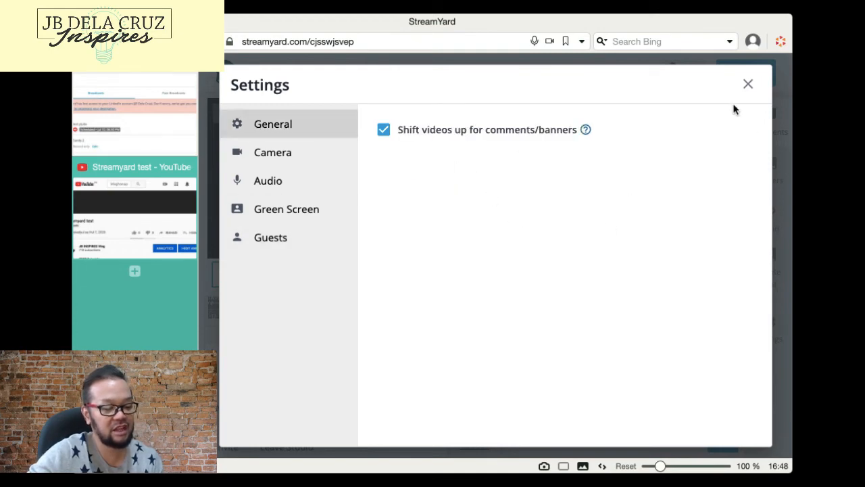
left_click(748, 84)
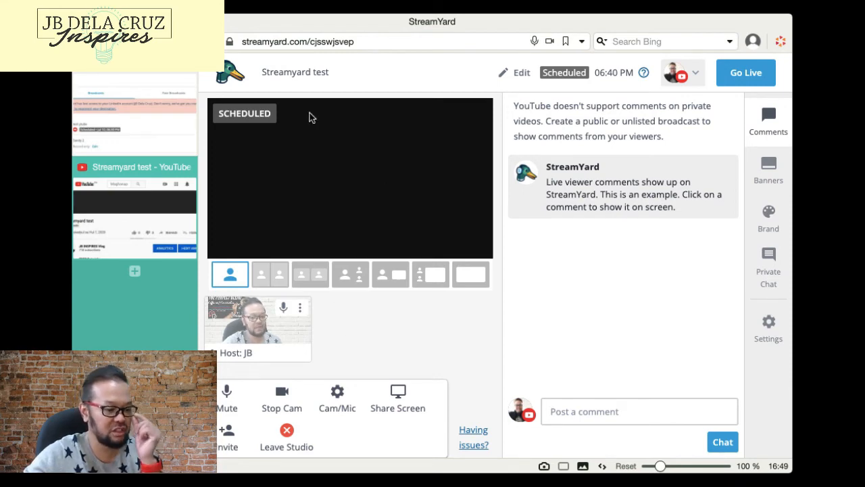
Add the host's camera to the broadcast screen and copy the guest invitation link to the clipboard.
left_click(258, 333)
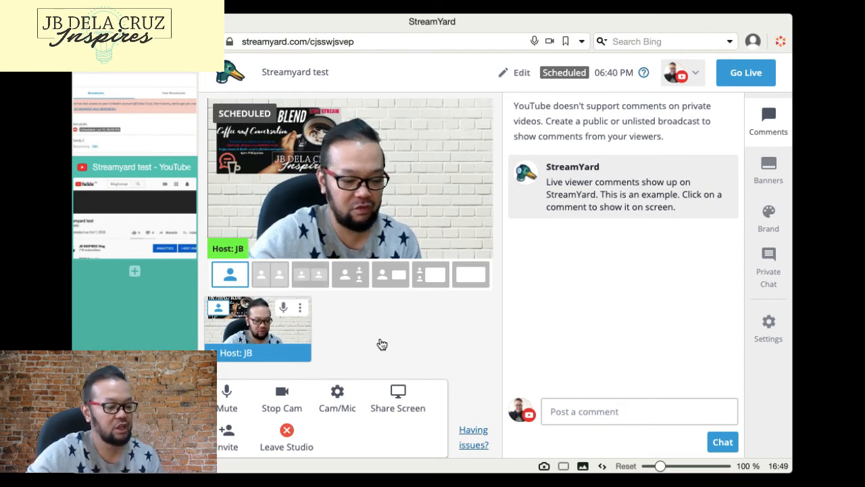
left_click(227, 436)
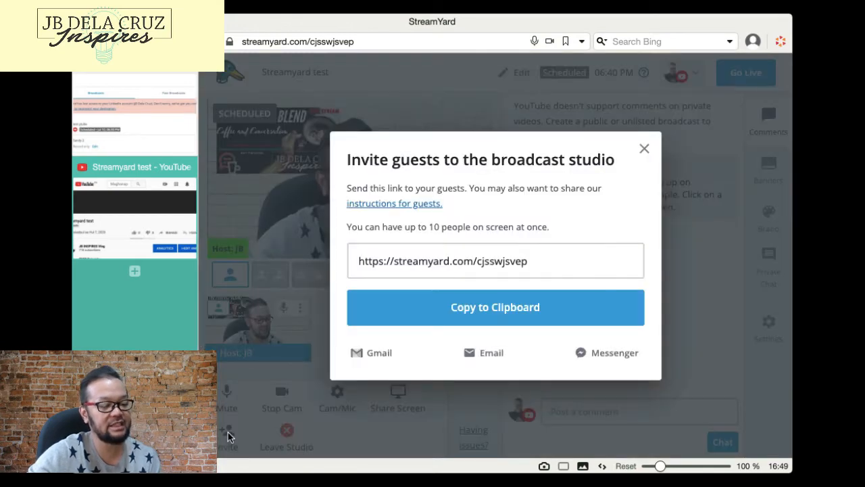
left_click(509, 312)
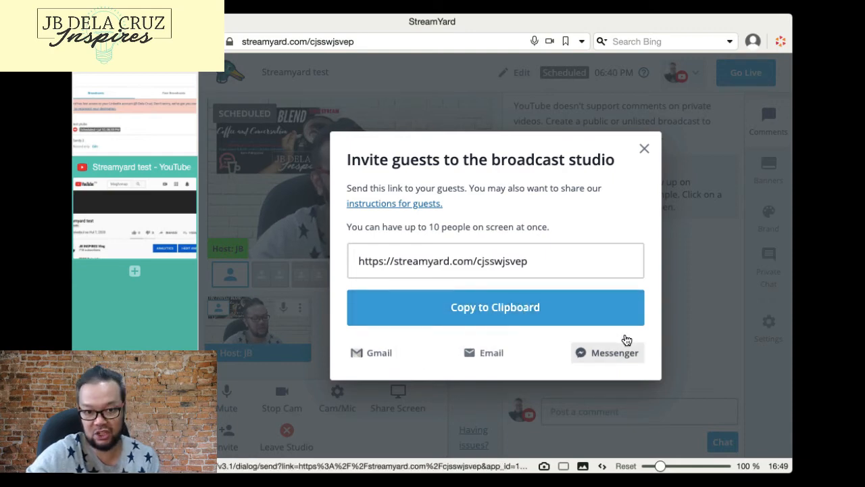
left_click(644, 150)
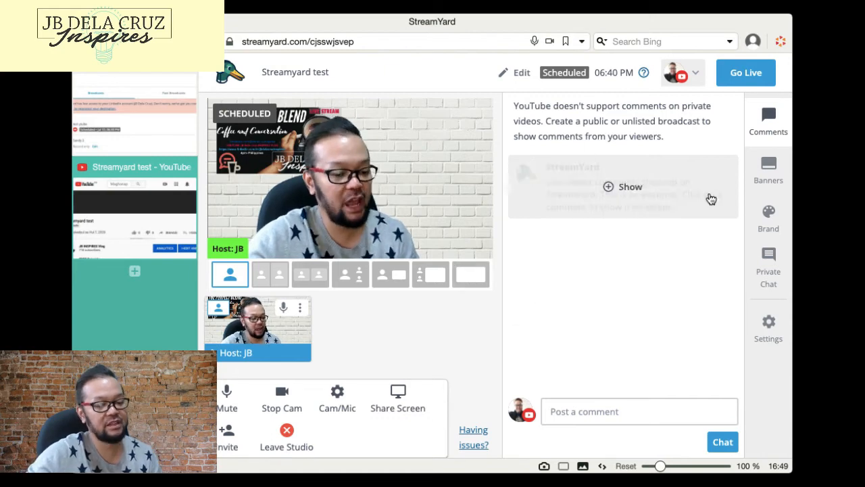
Go live ahead of the scheduled time and try to post the comment "hello".
left_click(749, 77)
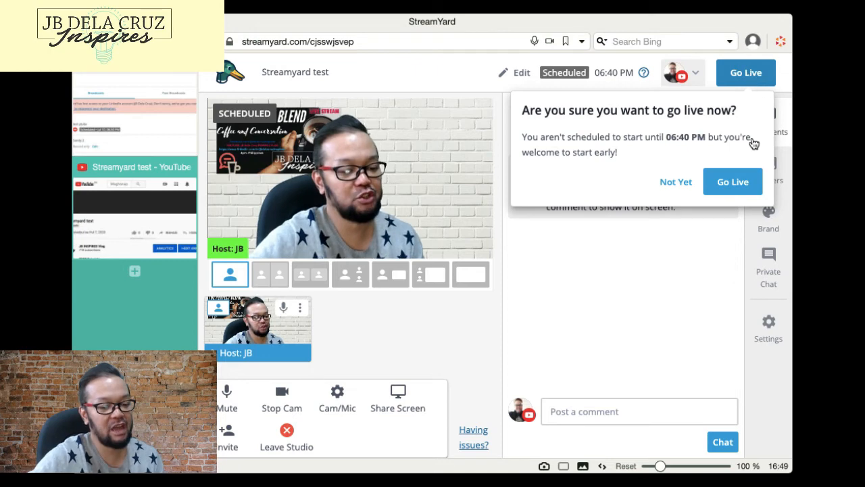
left_click(726, 193)
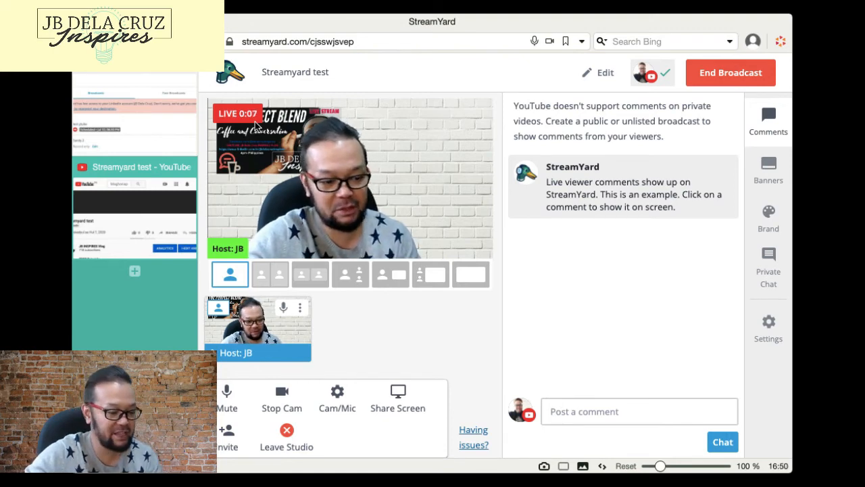
left_click(607, 413)
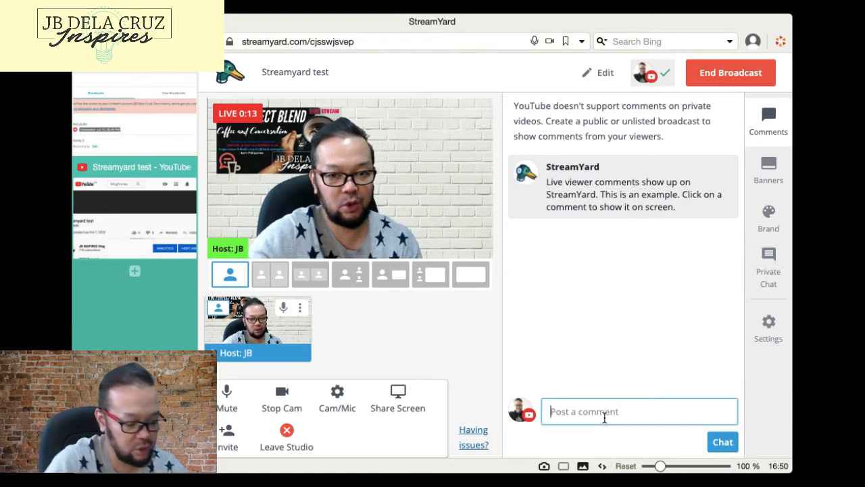
type("he")
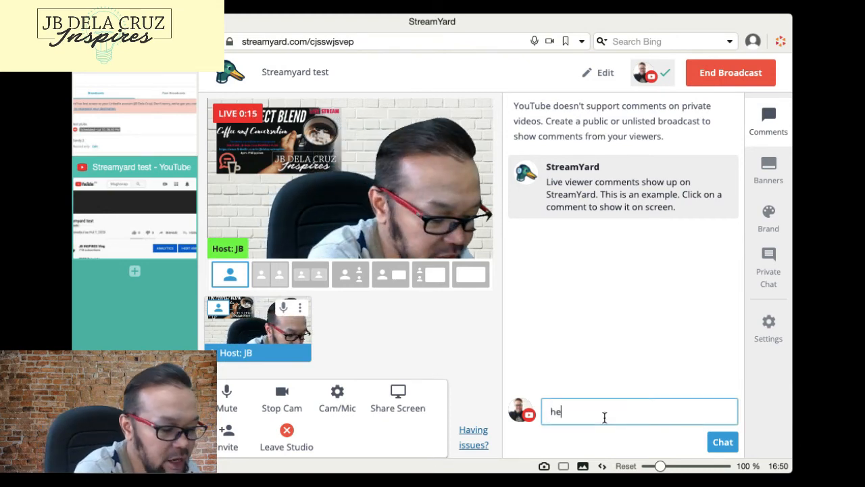
type("llo")
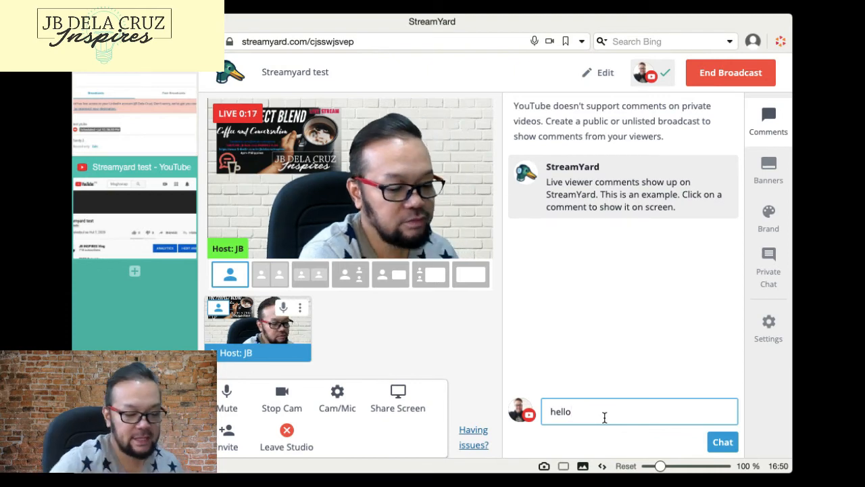
left_click(724, 442)
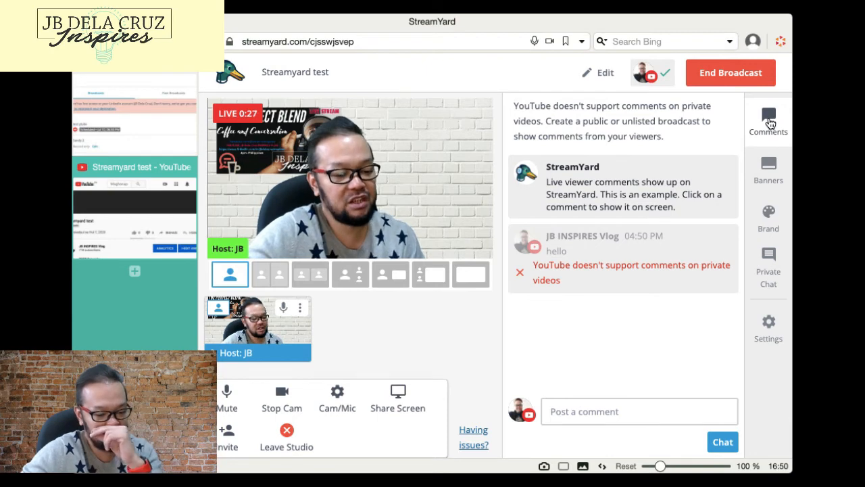
With the banners list open, end the live broadcast and rate it Good without written feedback.
left_click(769, 168)
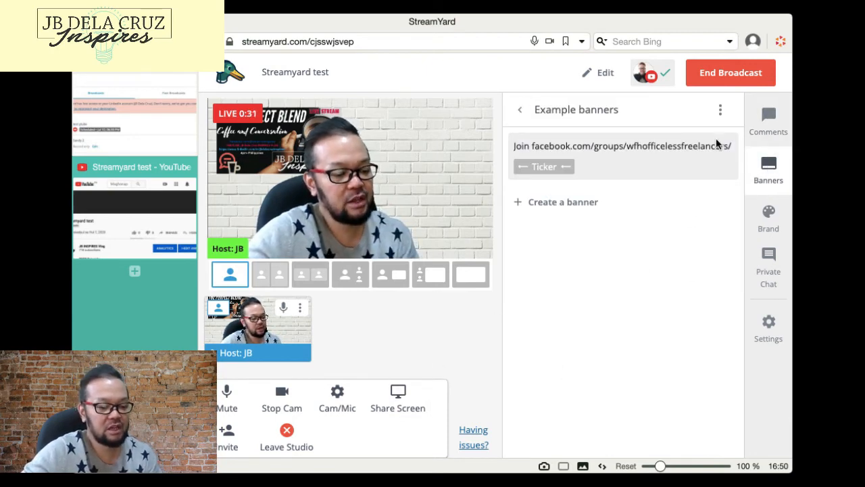
left_click(743, 80)
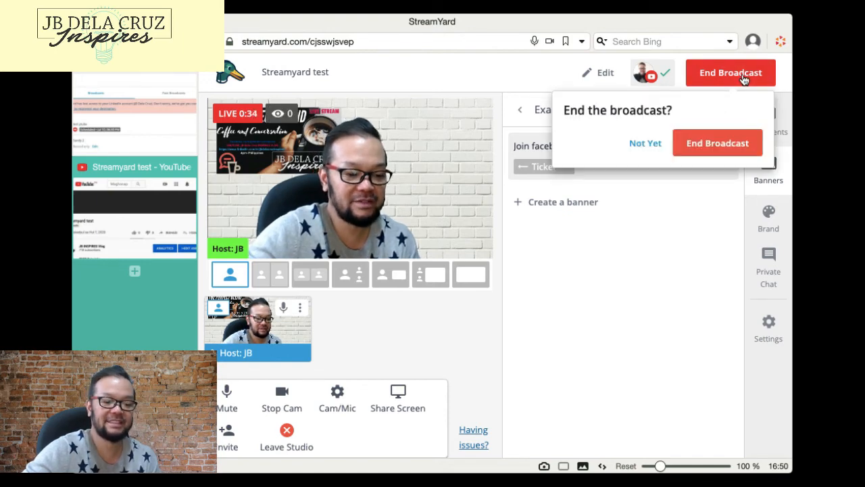
left_click(720, 150)
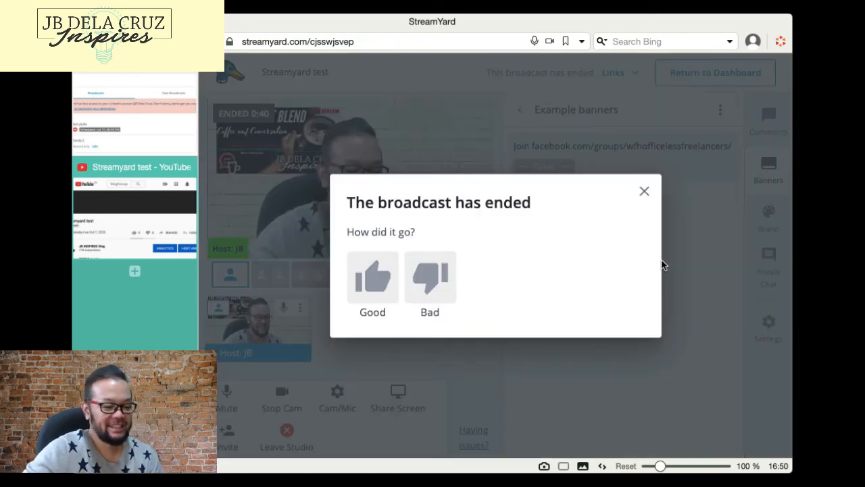
left_click(365, 285)
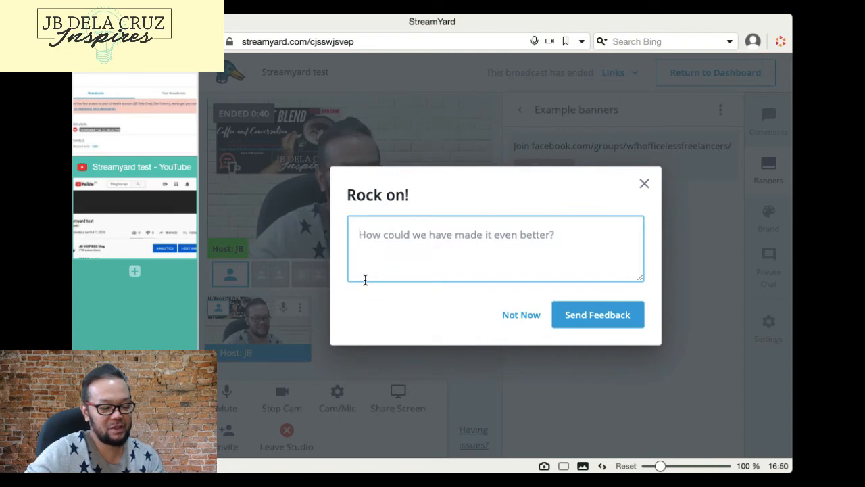
left_click(521, 318)
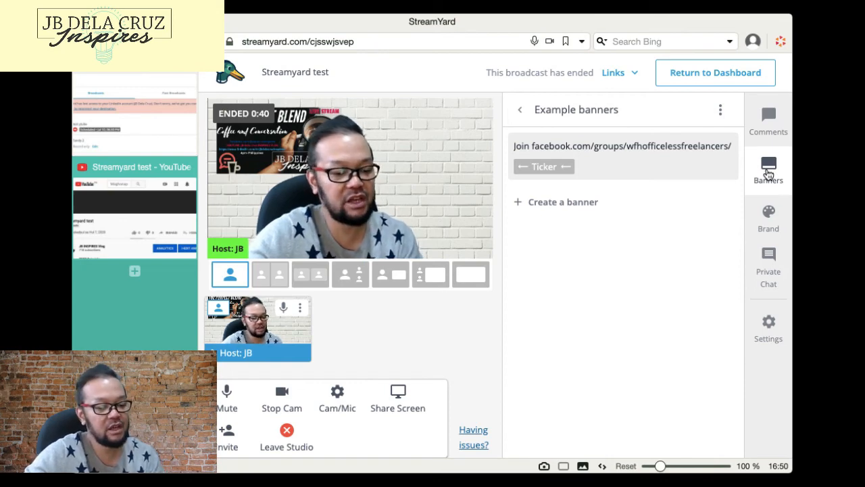
Show and hide the wfhofficelessfreelancers ticker banner twice, opening its text for editing in between and saving it unmodified.
mouse_move(564, 175)
left_click(612, 156)
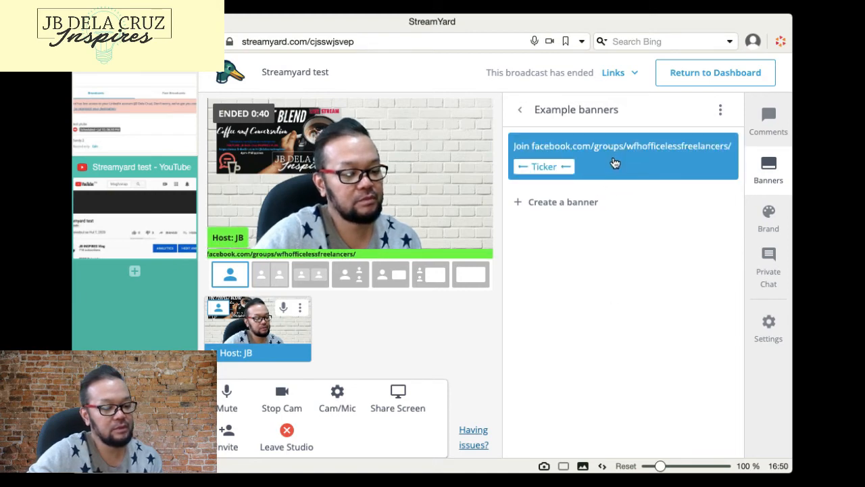
left_click(612, 157)
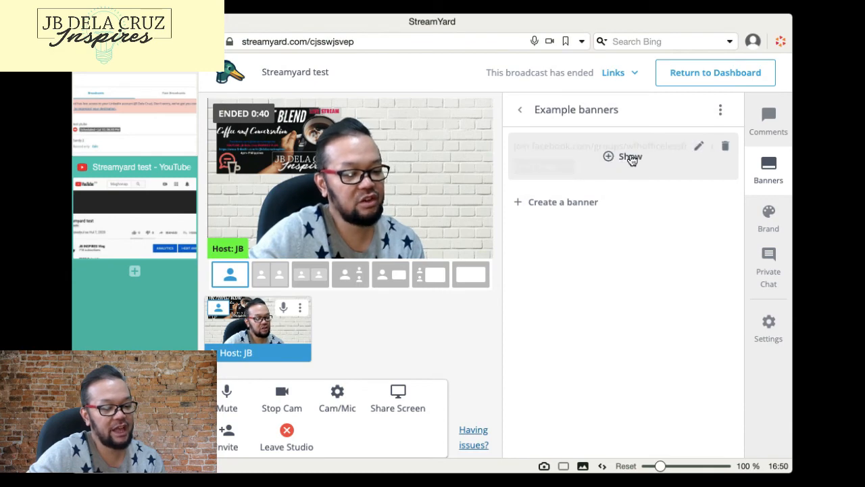
left_click(699, 146)
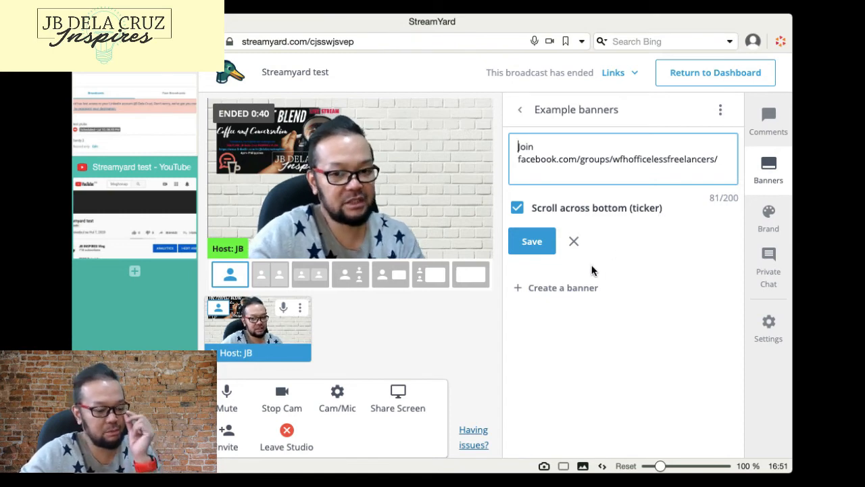
left_click(535, 243)
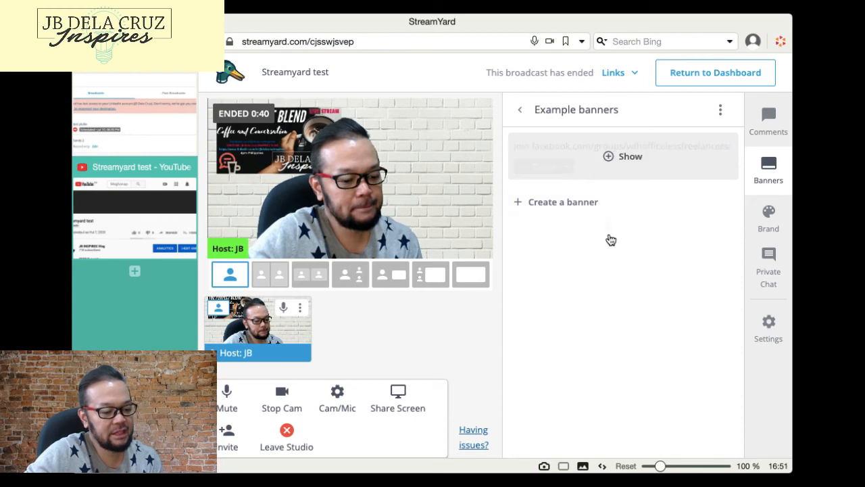
left_click(611, 158)
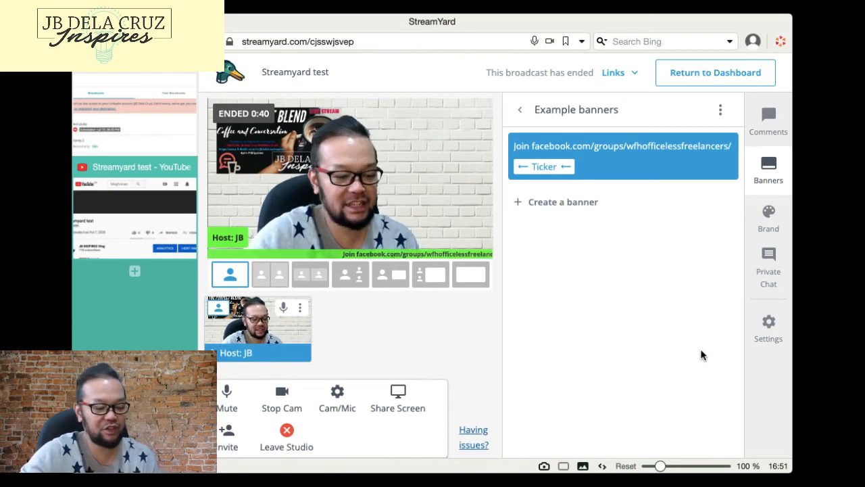
mouse_move(618, 168)
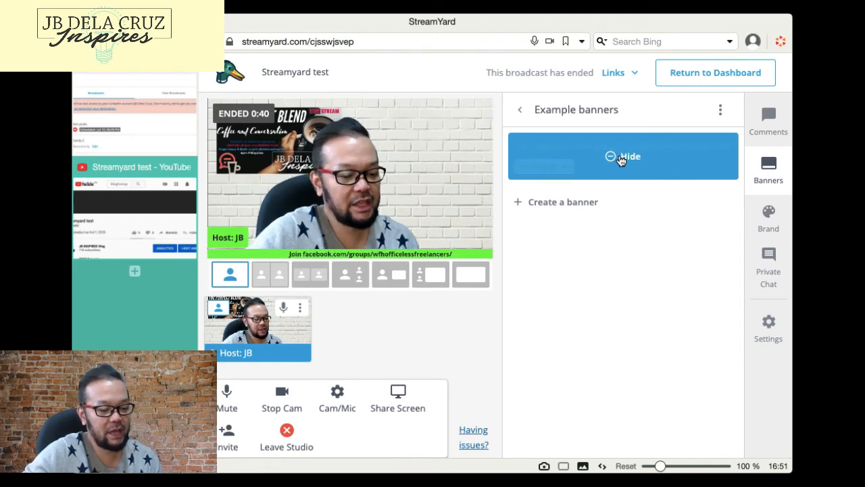
left_click(621, 158)
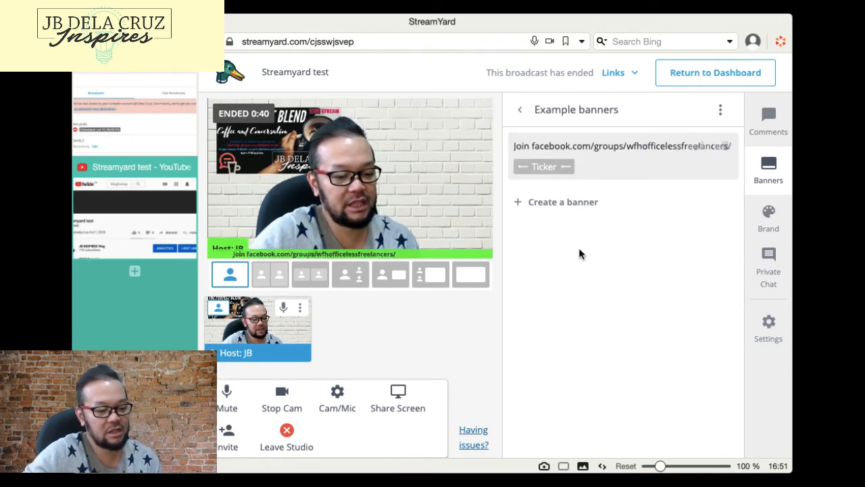
Create a non-scrolling banner with the text "new" in Example banners.
left_click(564, 202)
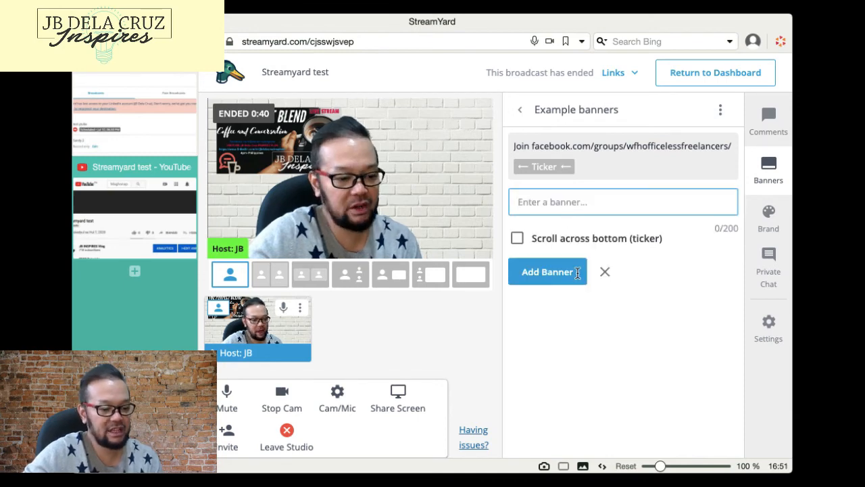
left_click(569, 206)
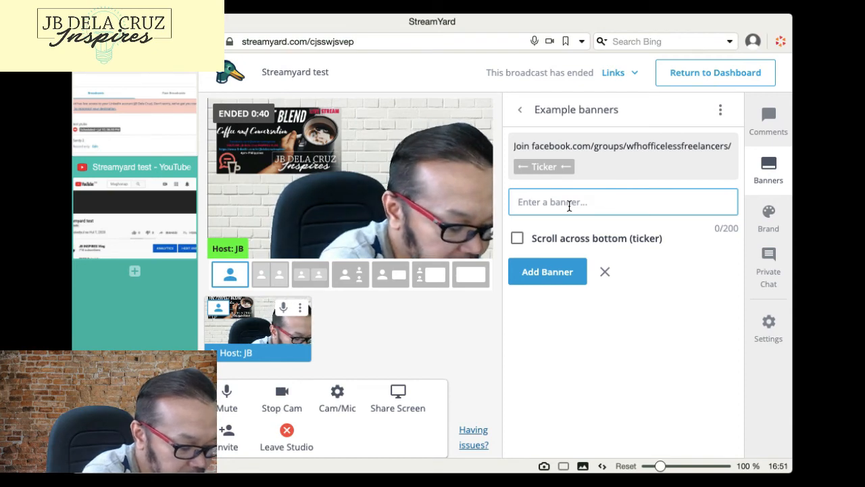
type("new")
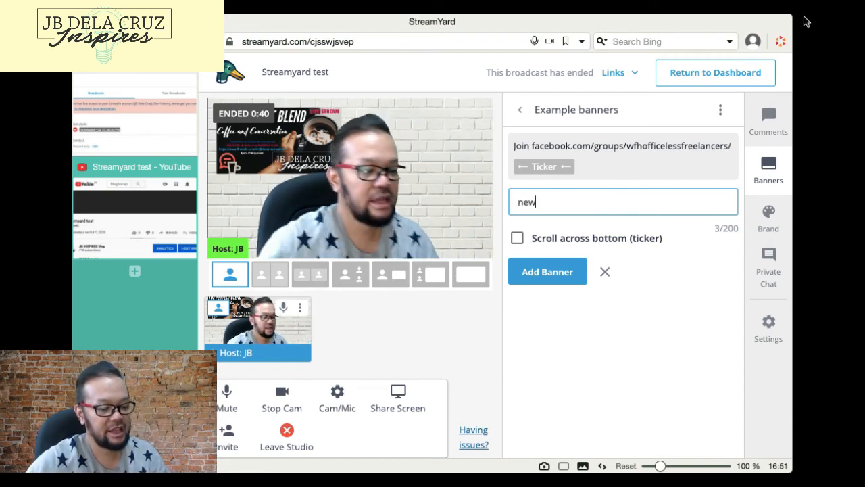
left_click(540, 271)
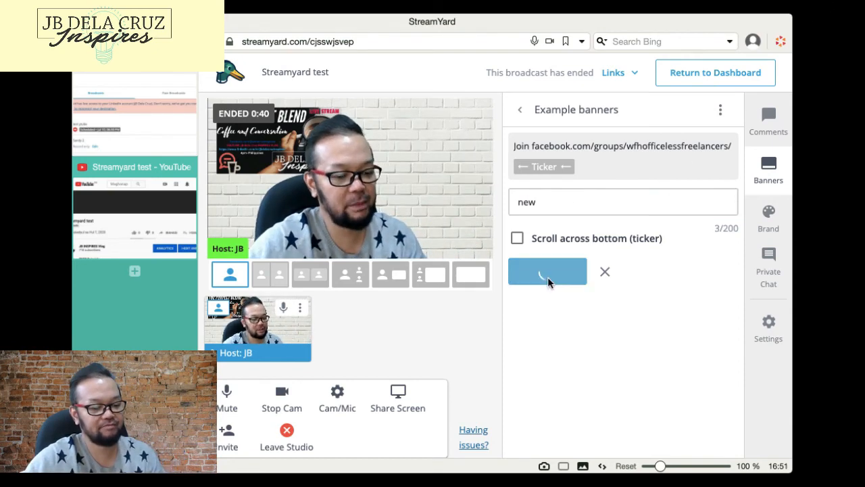
Show the "new" banner on the stage and hide it again.
mouse_move(561, 212)
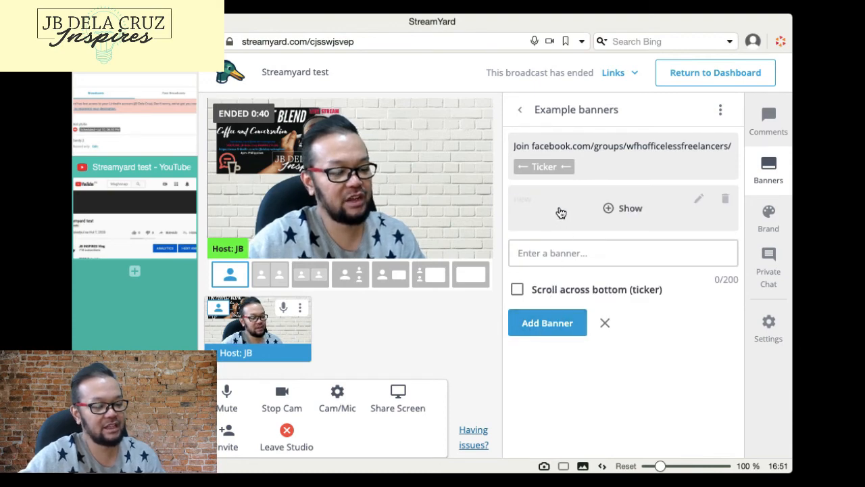
left_click(612, 209)
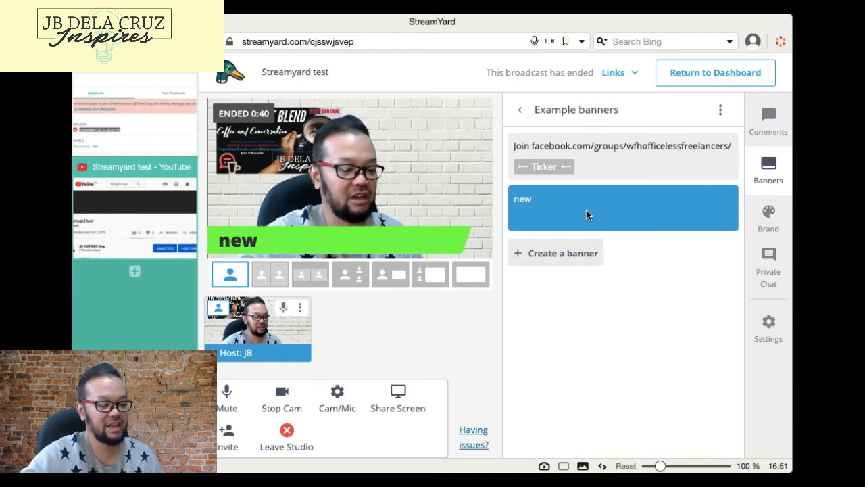
mouse_move(599, 212)
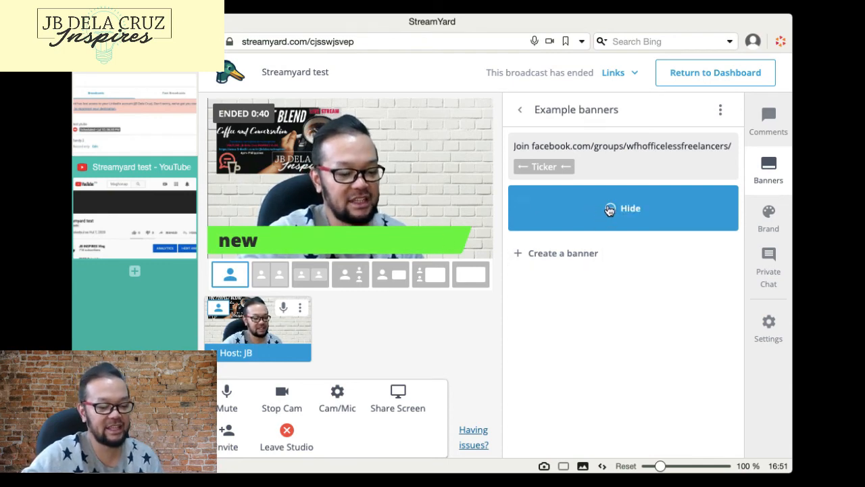
left_click(610, 211)
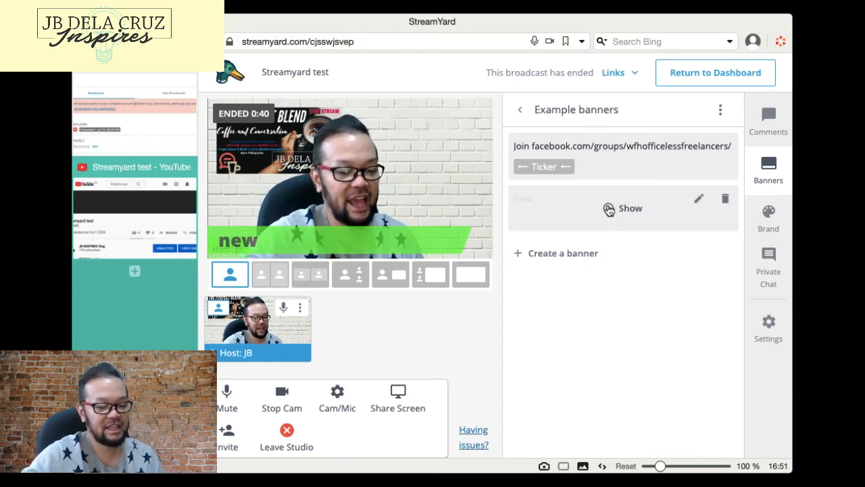
Set the brand color of EP02 PB to red #ff3800 and switch its theme to Minimal.
left_click(768, 214)
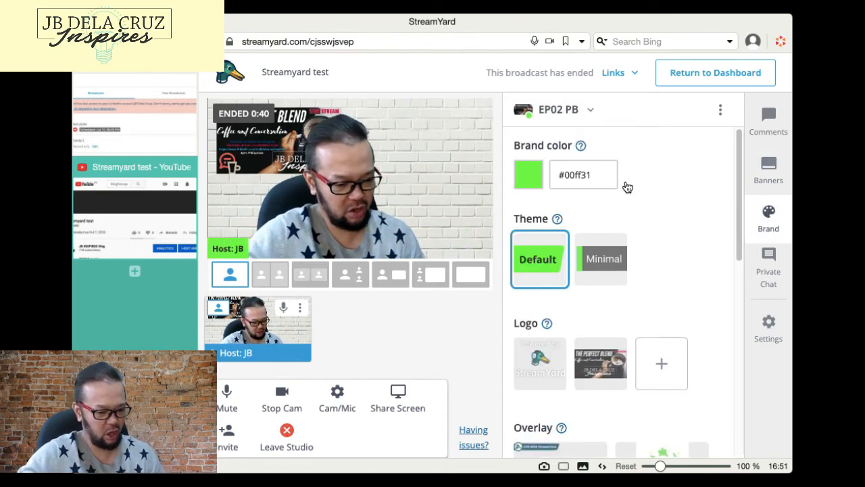
scroll(537, 181, "down", 1)
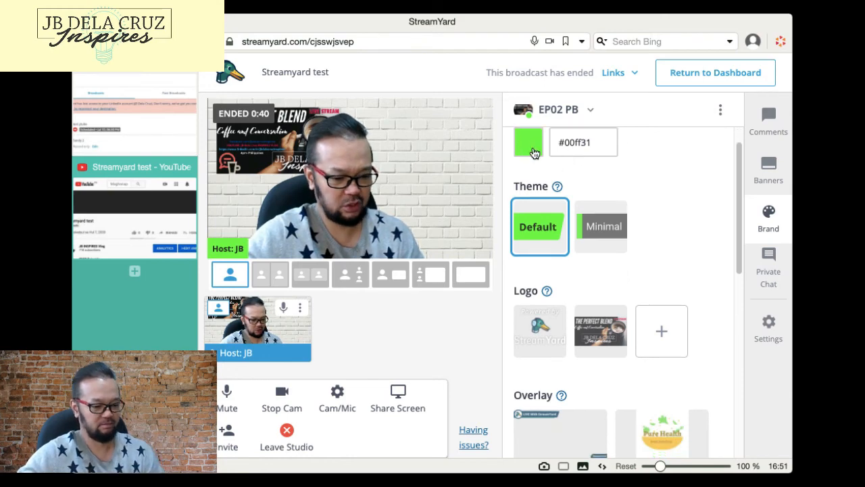
left_click(533, 150)
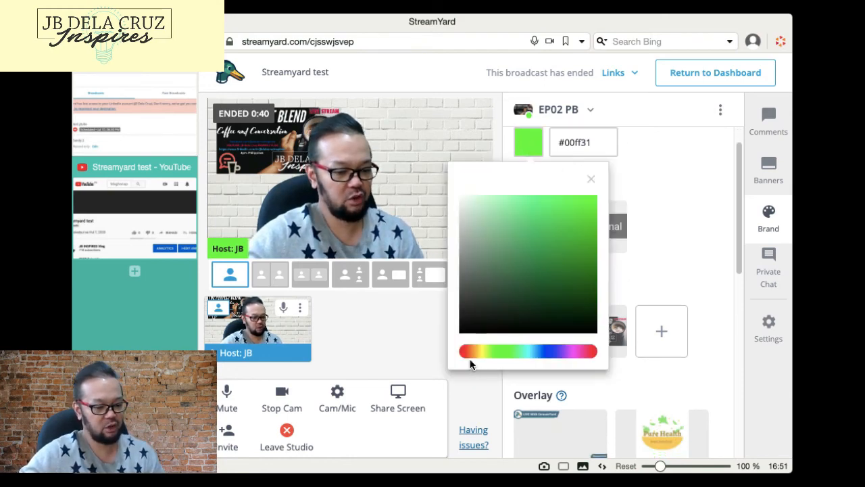
left_click(464, 357)
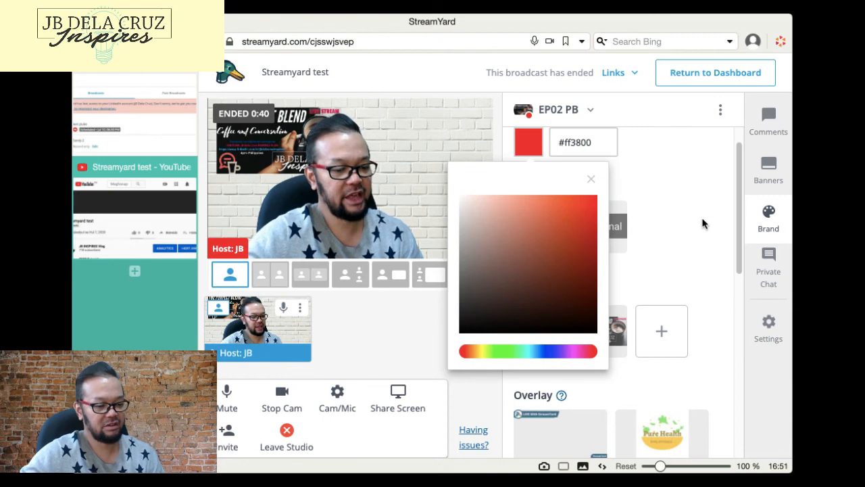
left_click(702, 223)
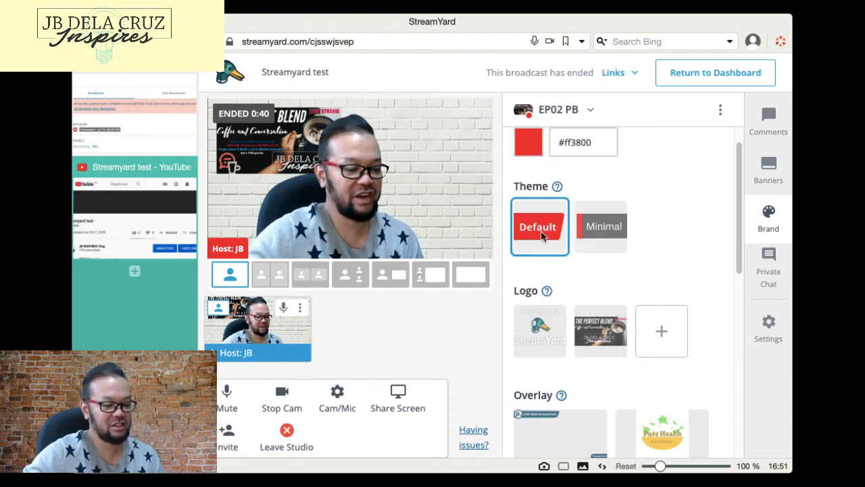
left_click(592, 229)
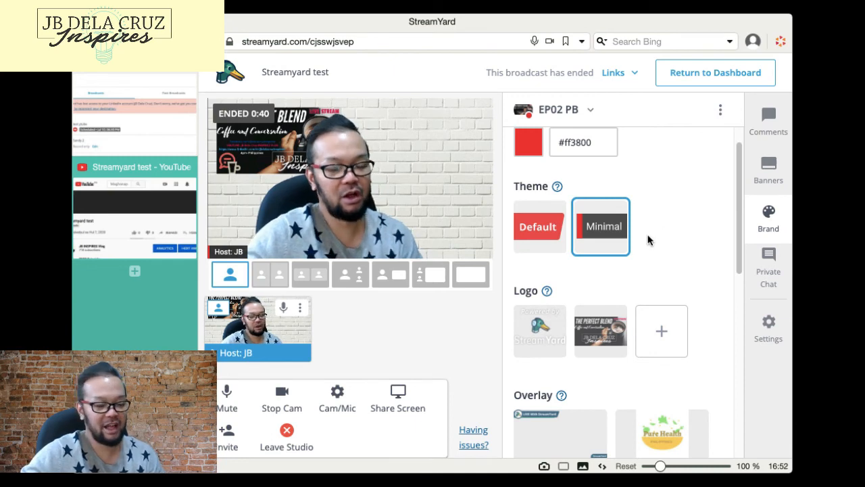
Display the StreamYard logo on the stage, replace it with The Perfect Blend logo, and remove that logo from the stage.
left_click_drag(735, 233, 728, 290)
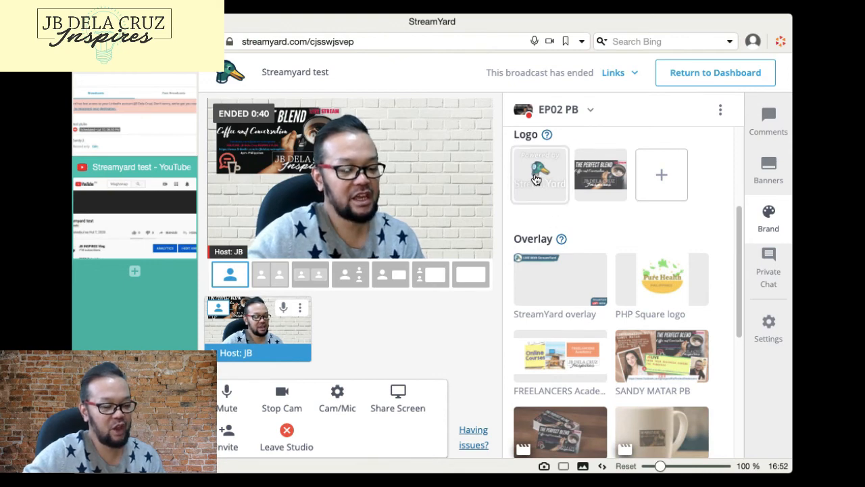
left_click(535, 179)
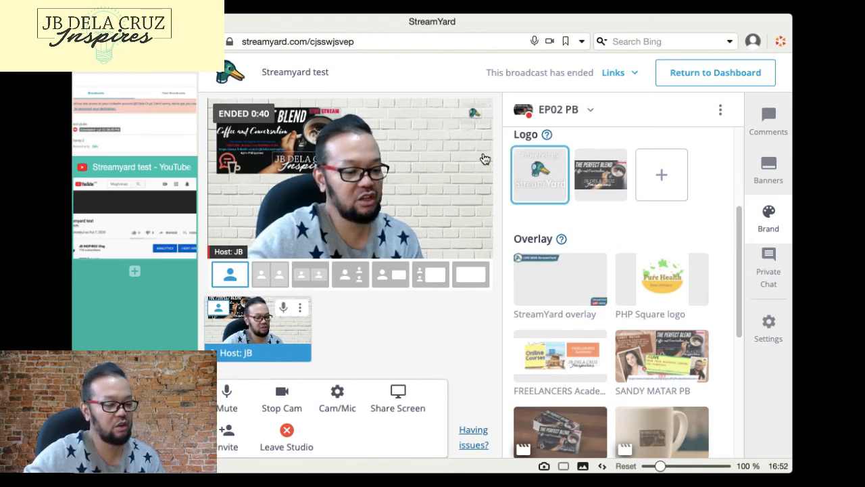
left_click(610, 183)
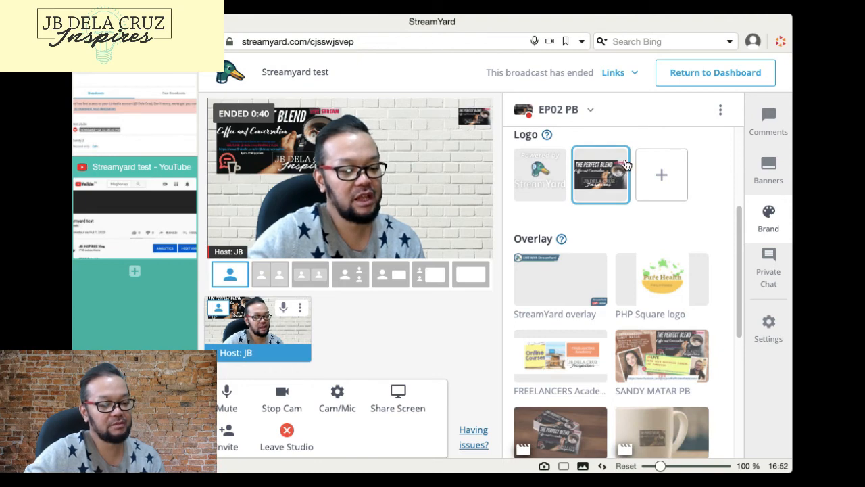
left_click(626, 165)
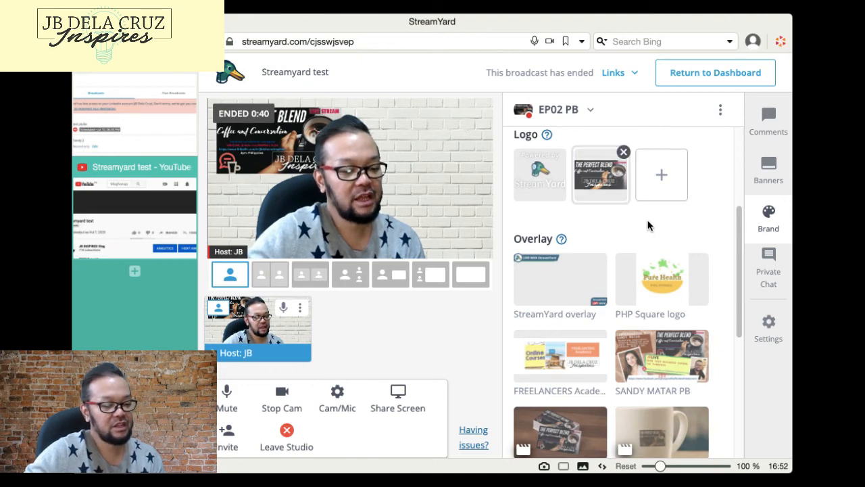
Show the FREELANCERS Academy overlay on the stage and turn it off again.
left_click(594, 279)
left_click(682, 281)
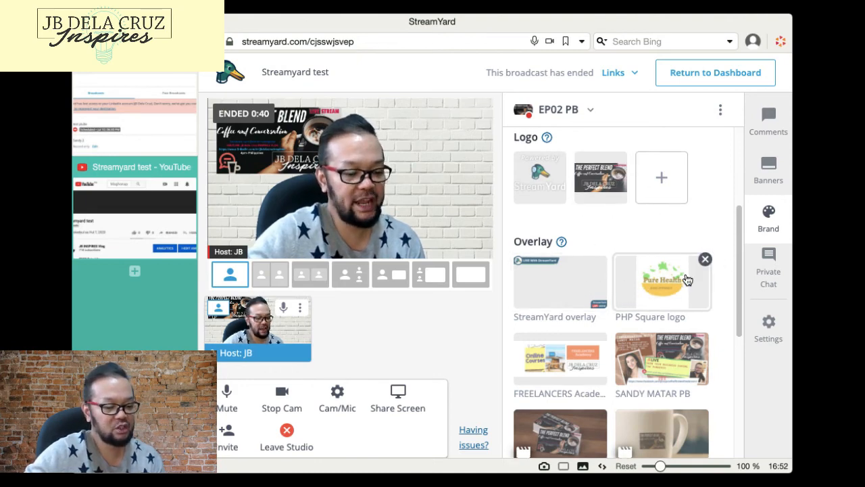
left_click(674, 391)
left_click(554, 368)
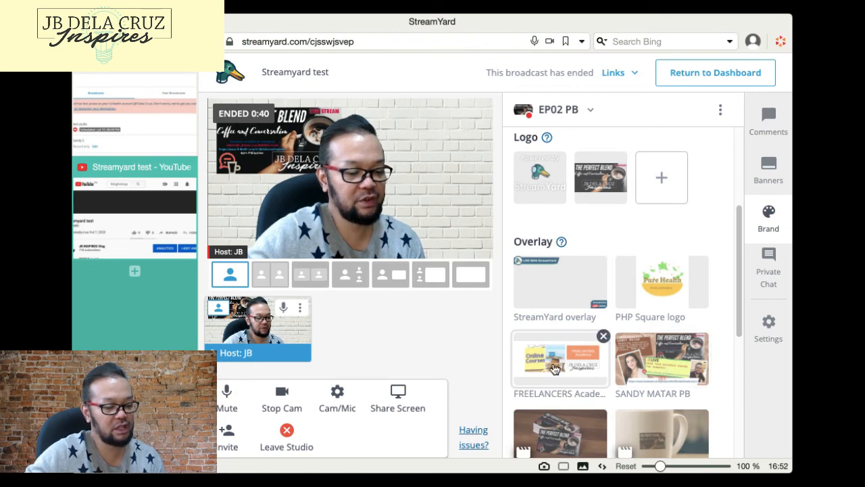
left_click(554, 369)
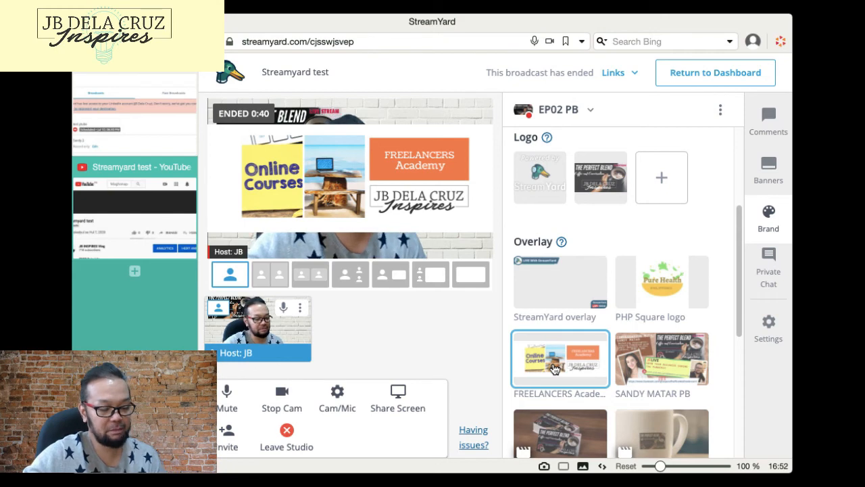
left_click(553, 369)
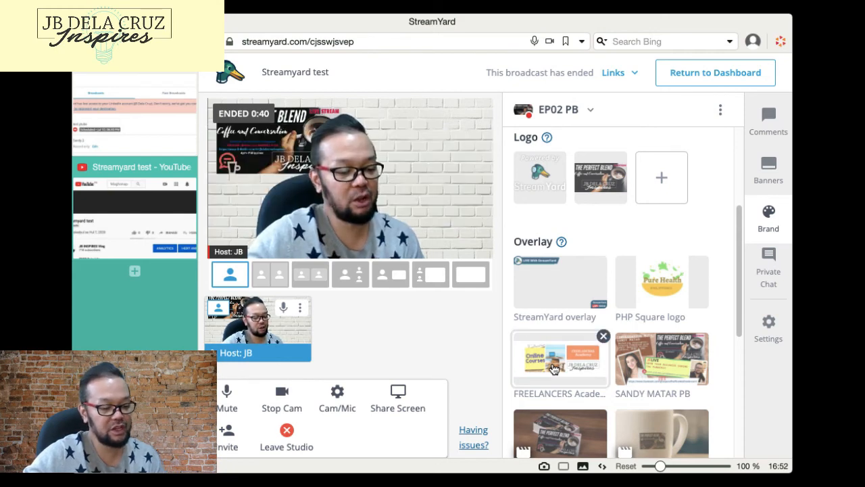
Activate the PB OUTRO VID video overlay, turn it off, and activate it again.
left_click(565, 431)
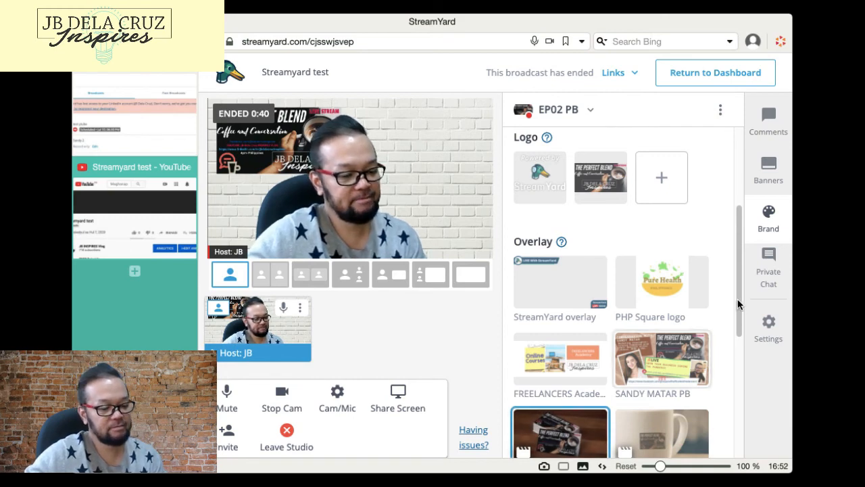
left_click_drag(740, 300, 739, 356)
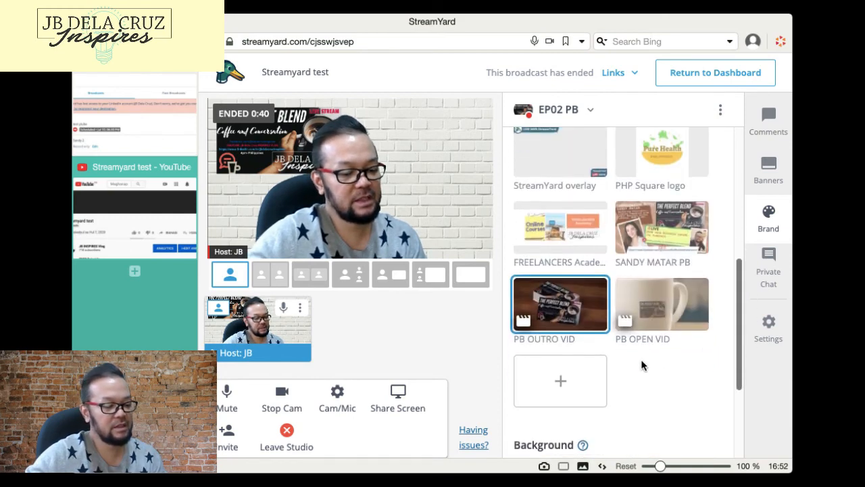
left_click(552, 309)
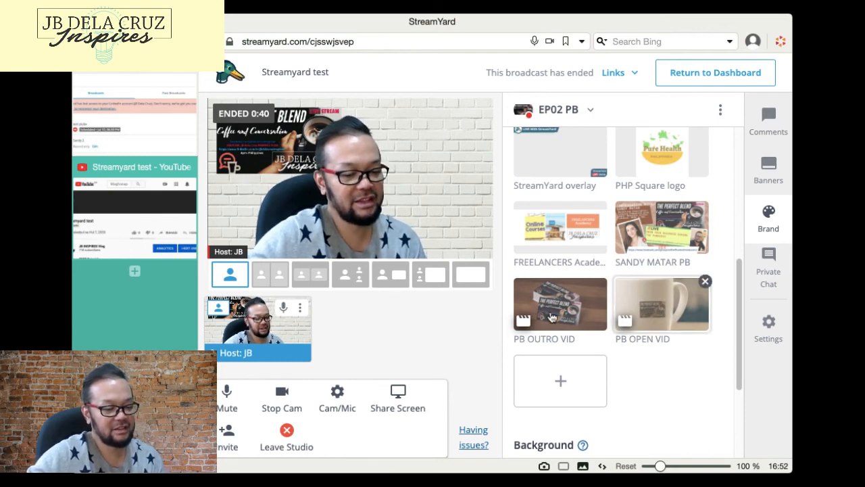
left_click(605, 285)
left_click(642, 372)
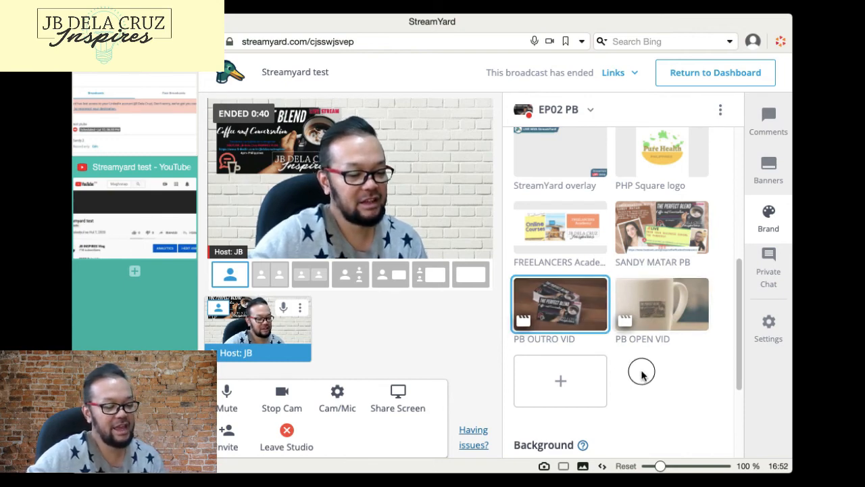
Look over the logo, overlay, background and display name options in the brand settings.
scroll(685, 383, "up", 2)
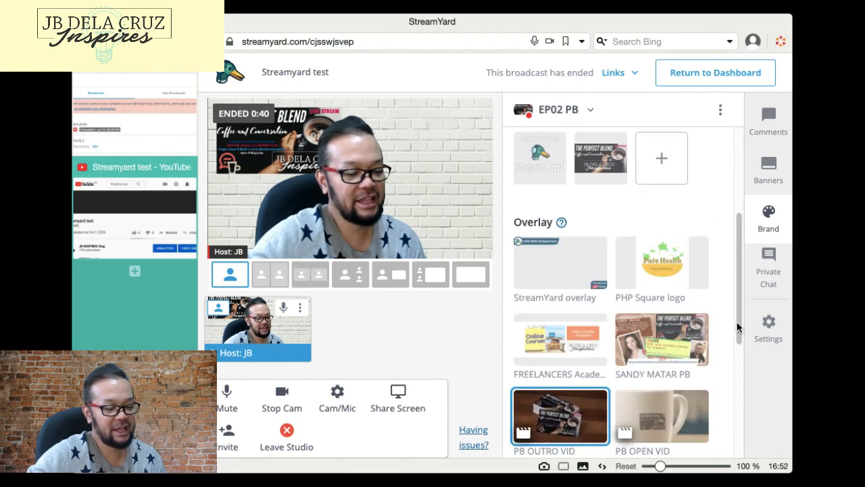
left_click_drag(738, 327, 725, 421)
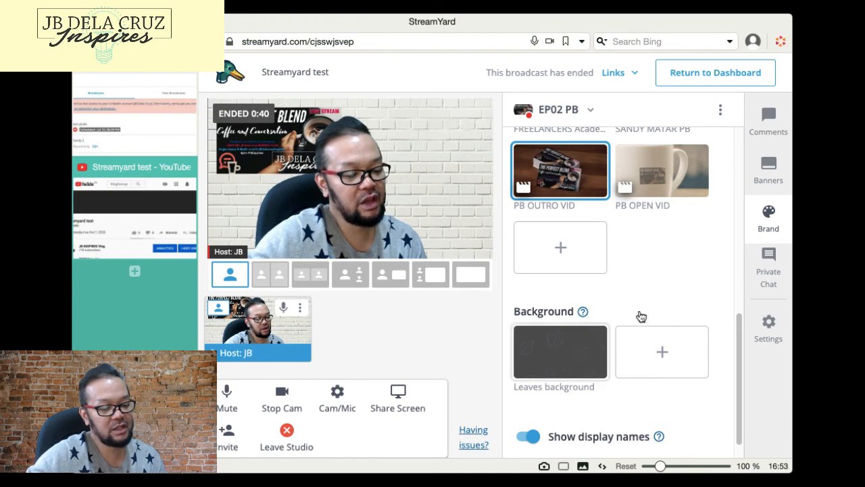
left_click_drag(737, 369, 729, 116)
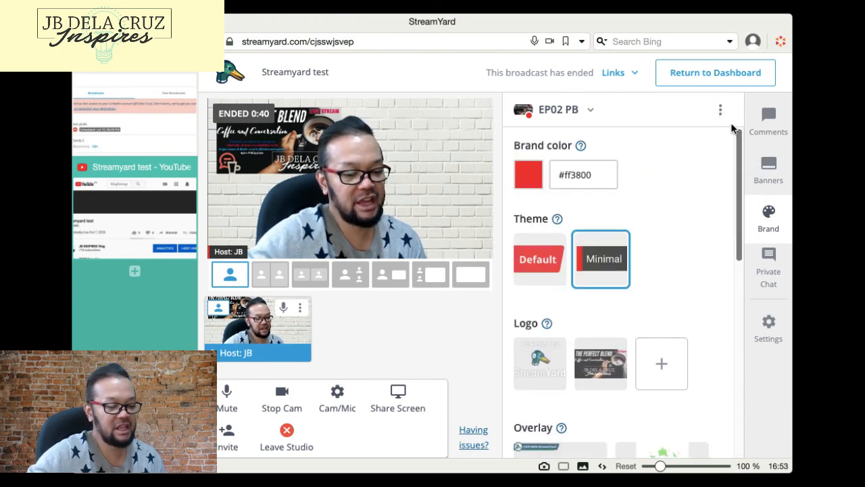
Open the private chat for guests, view the General studio settings, and close the settings without changes.
left_click(773, 271)
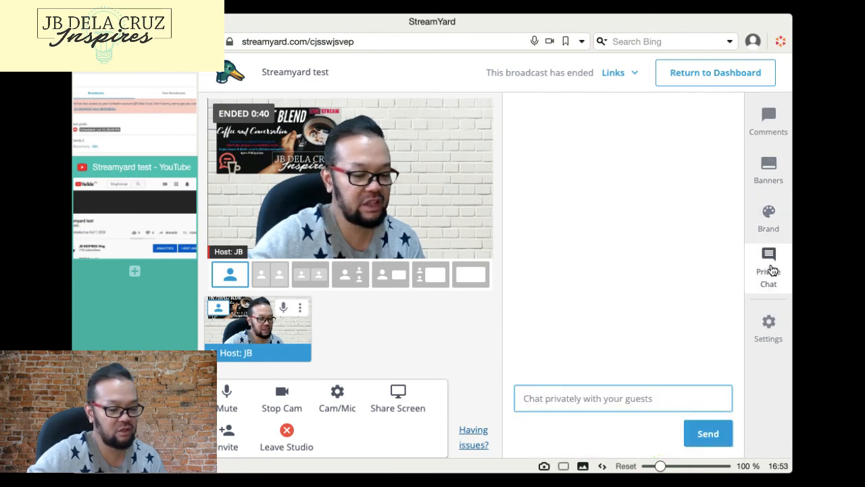
left_click(636, 396)
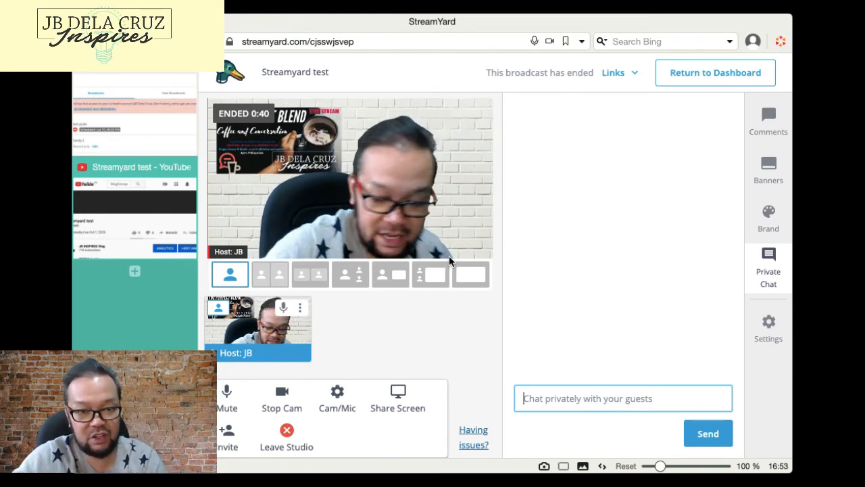
left_click(768, 336)
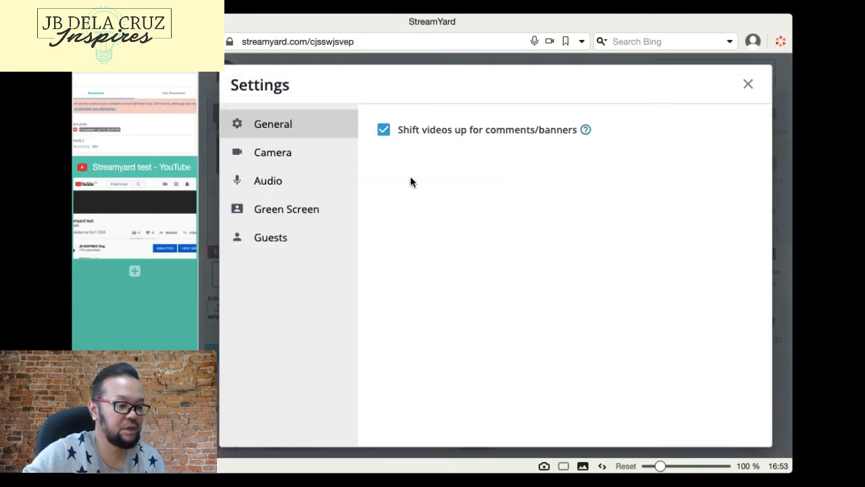
left_click(749, 85)
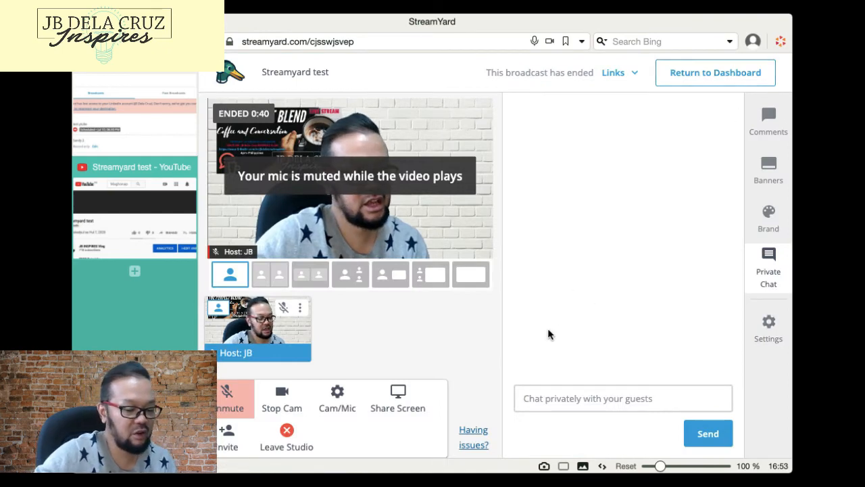